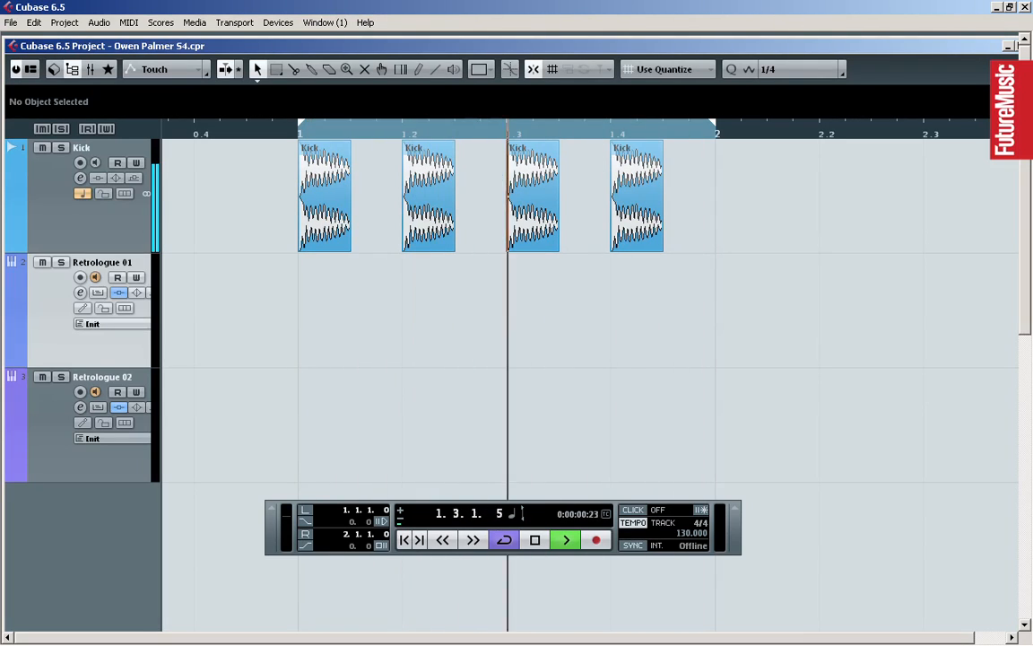
Create a one-bar MIDI part in bar 1 of the Retrologue 01 track and open it in the Key Editor.
click(97, 292)
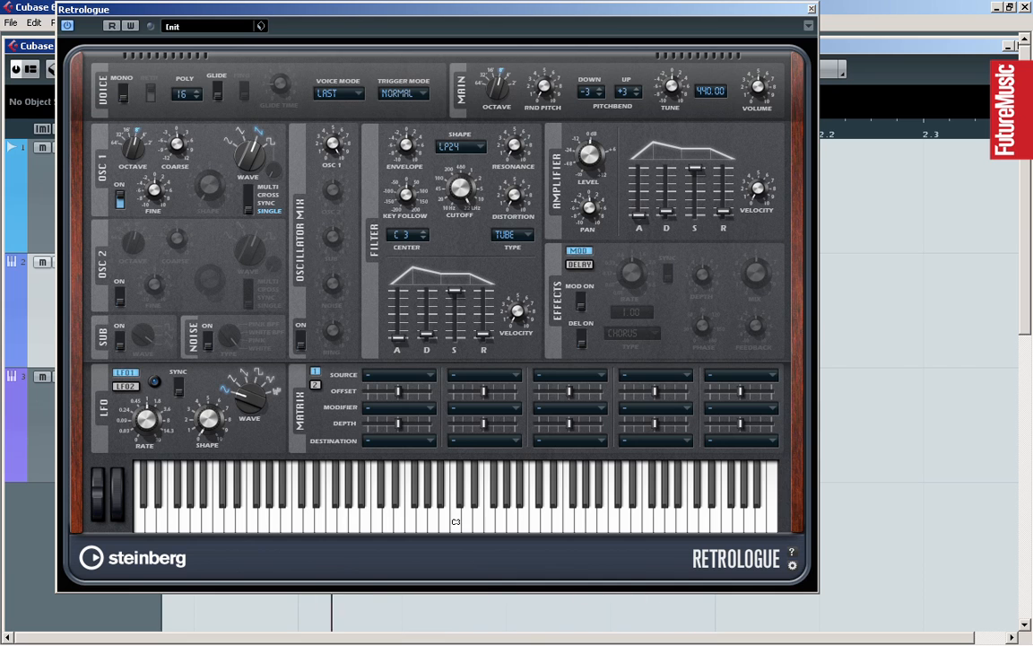
click(812, 9)
double_click(506, 309)
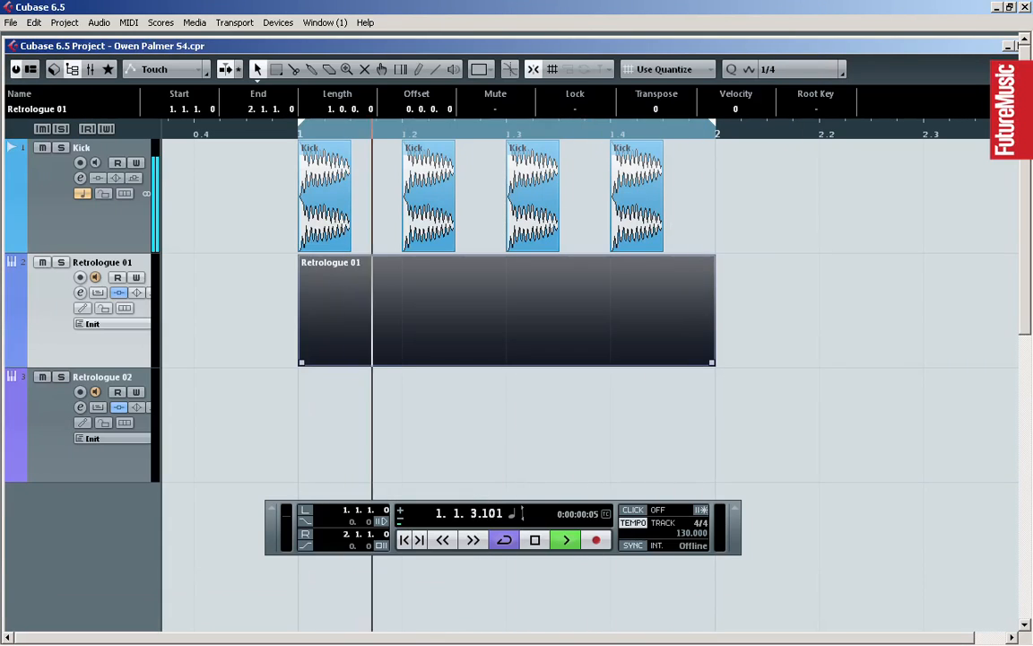
double_click(507, 309)
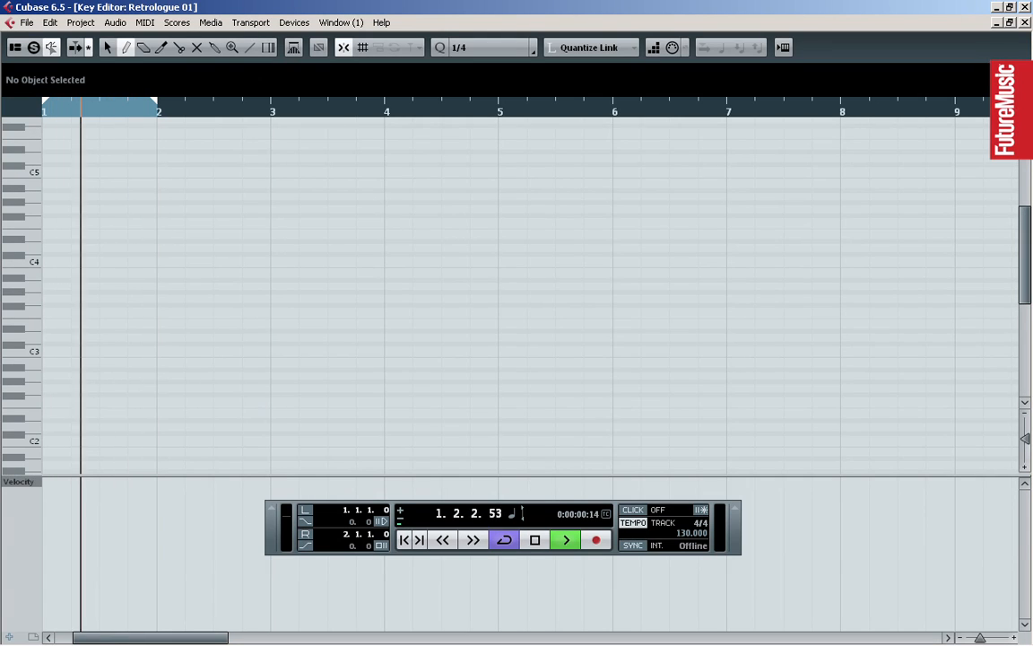
Enter four consecutive quarter-note G#3 notes filling bar 1, one on each beat.
click(50, 292)
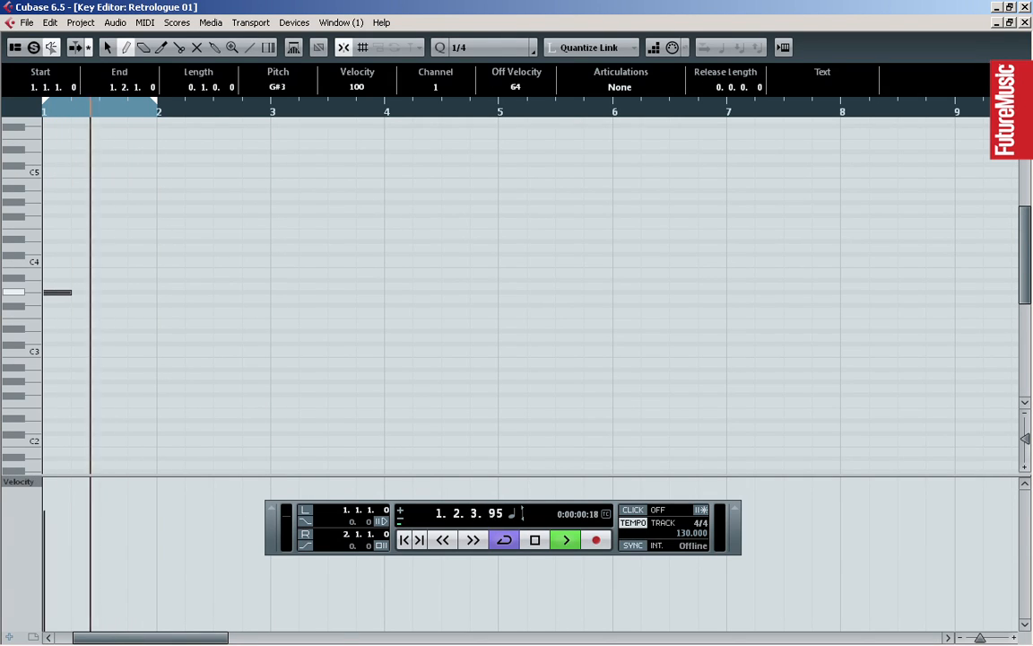
click(79, 292)
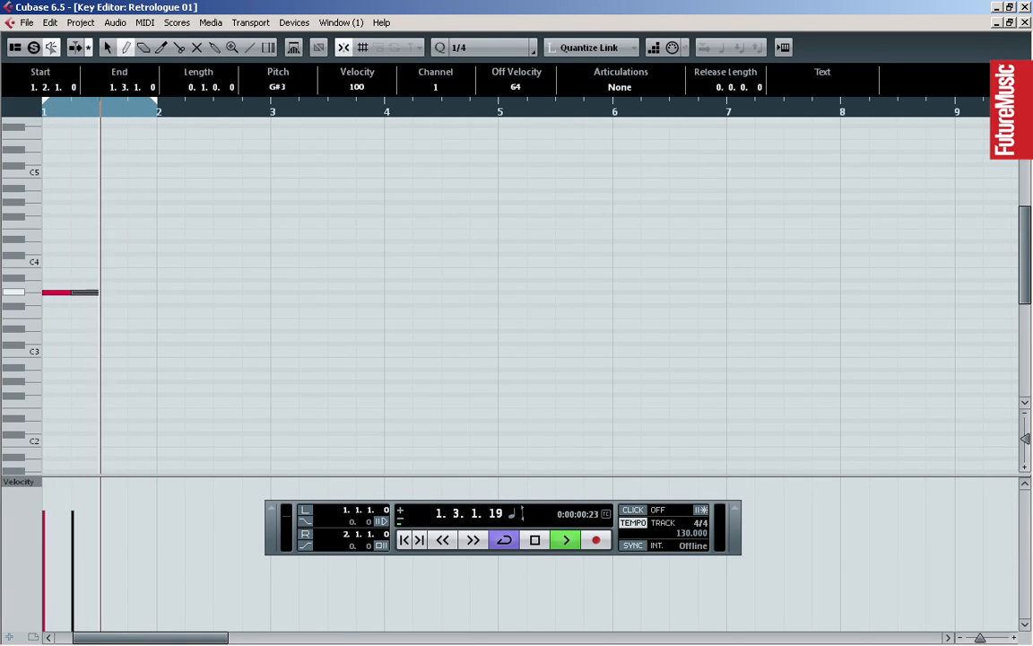
click(108, 292)
click(137, 293)
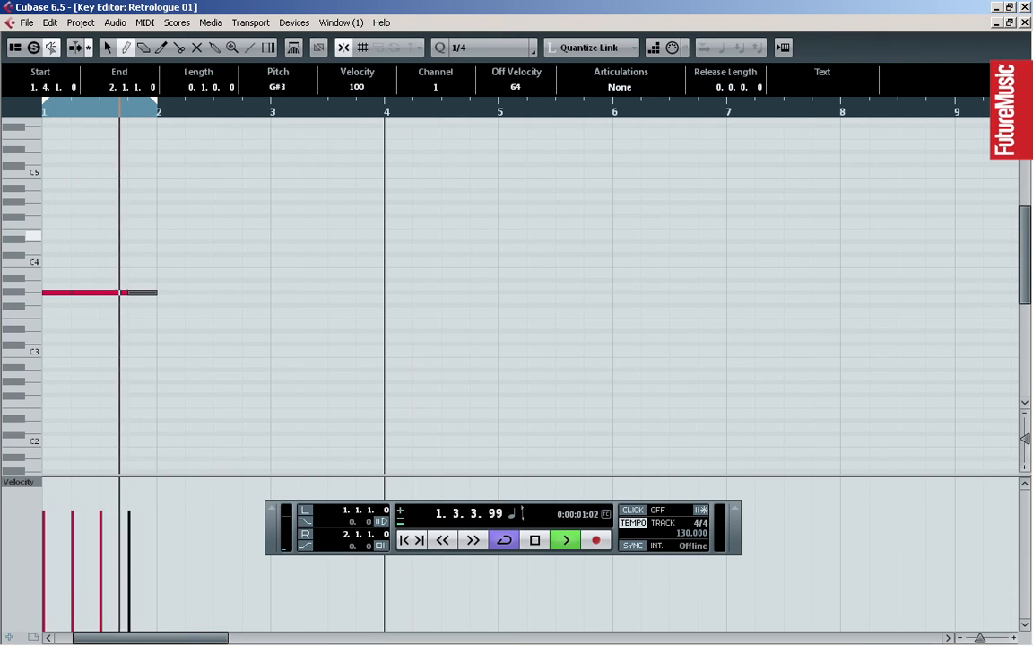
Bring up the Retrologue 01 instrument and lengthen the attack of its amplifier envelope to roughly mid-range.
key(alt+Tab)
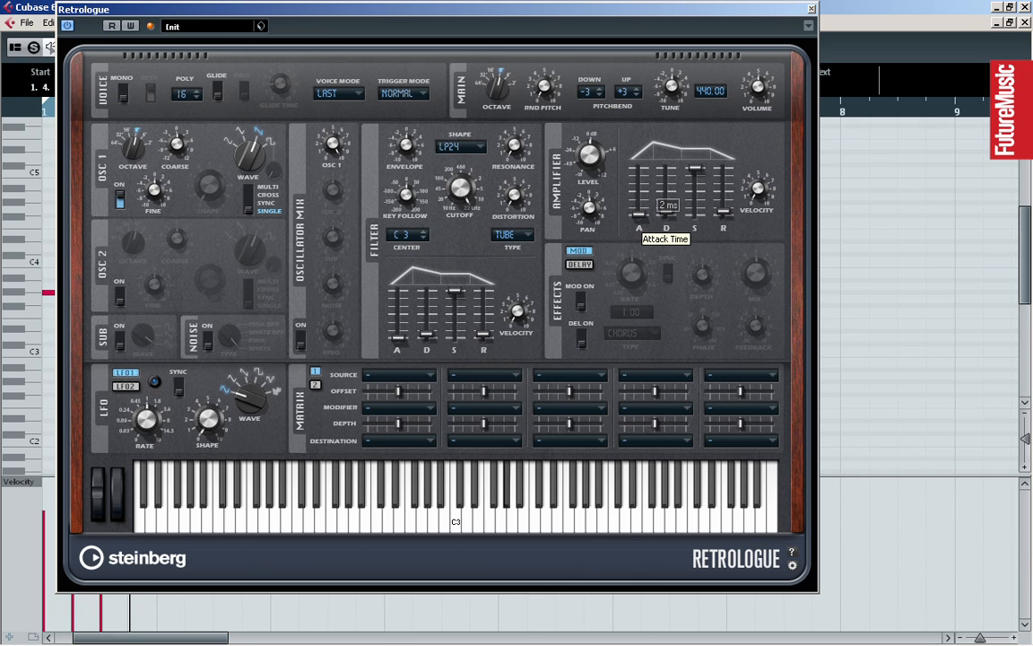
drag(638, 215, 638, 188)
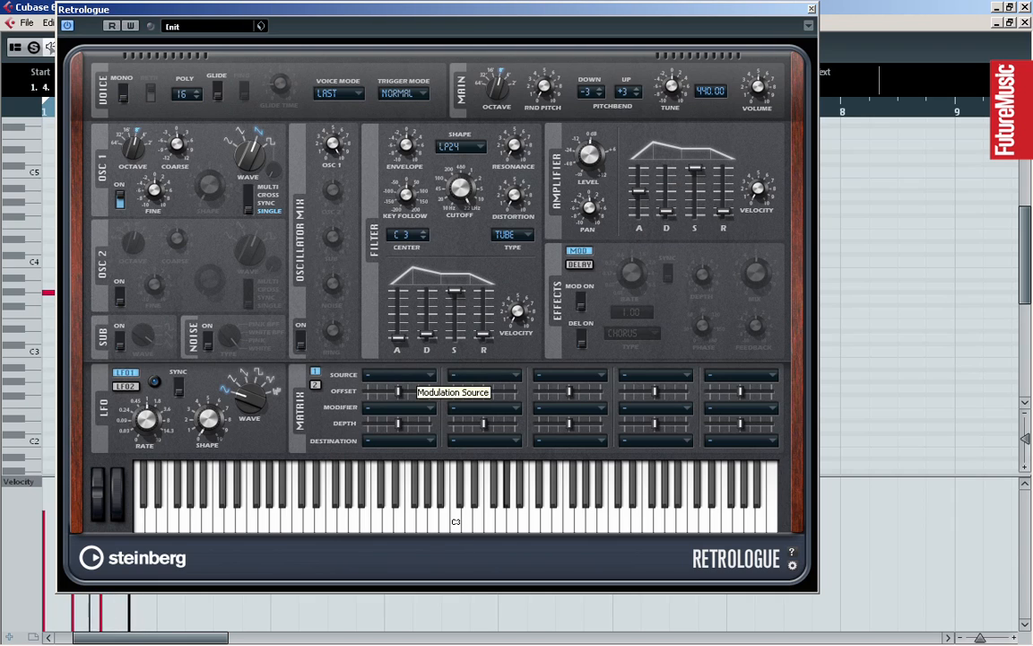
Route LFO 1 to Pitch in the first modulation matrix slot with a moderate negative depth.
click(399, 375)
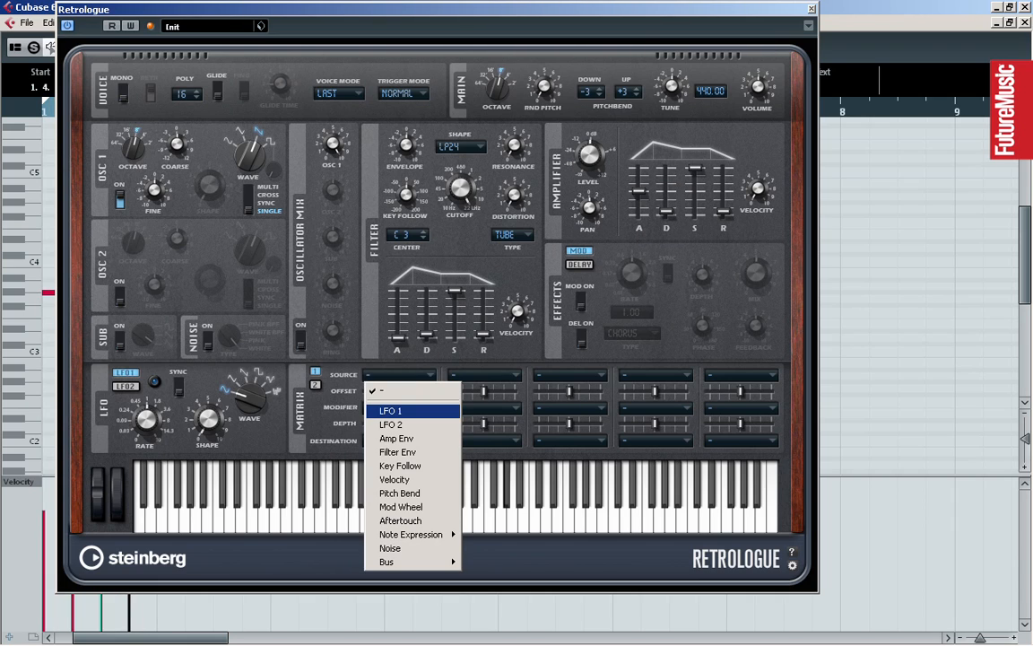
click(390, 411)
click(399, 441)
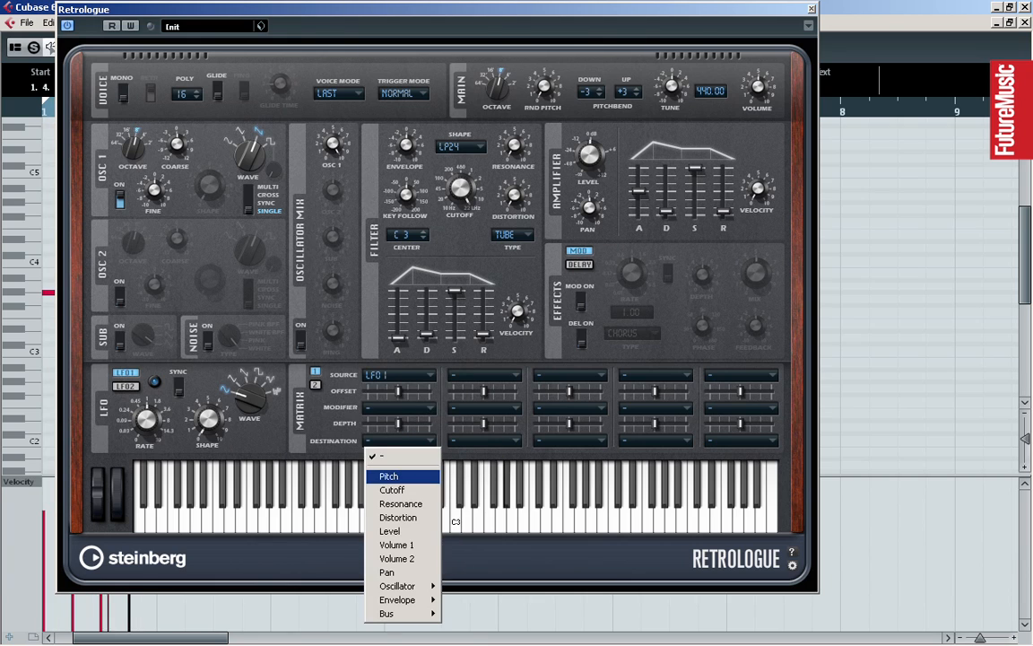
click(388, 476)
drag(397, 424, 383, 423)
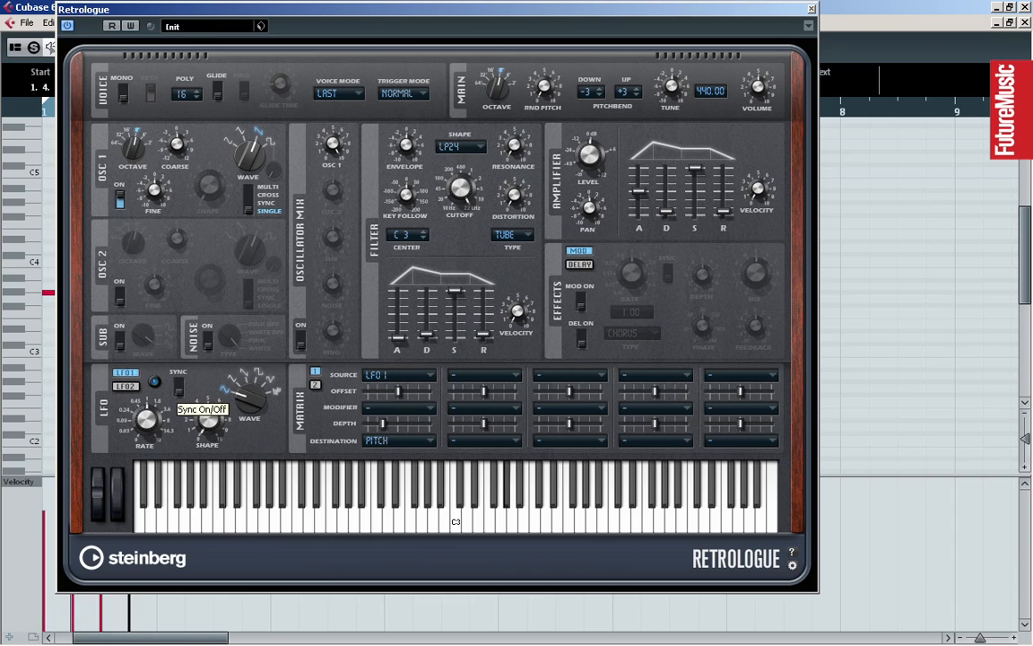
Enable tempo sync for LFO 1 and set its rate to 1/16.
click(178, 386)
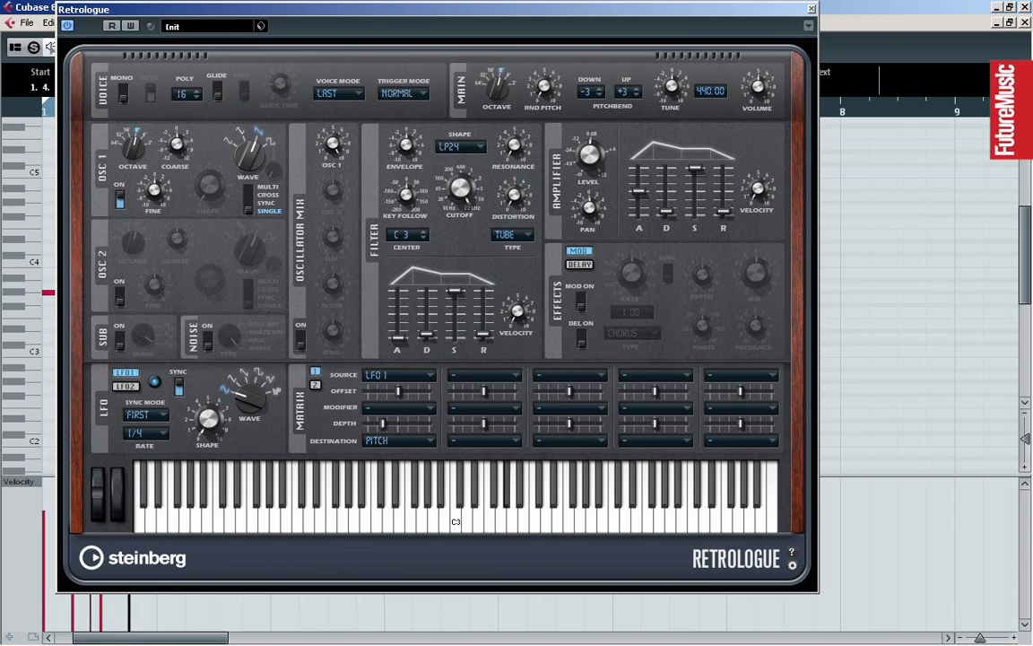
scroll(147, 433, down, 1)
scroll(146, 433, up, 1)
Route LFO 2 to Cutoff in the second modulation matrix slot with the depth at its positive maximum.
click(484, 375)
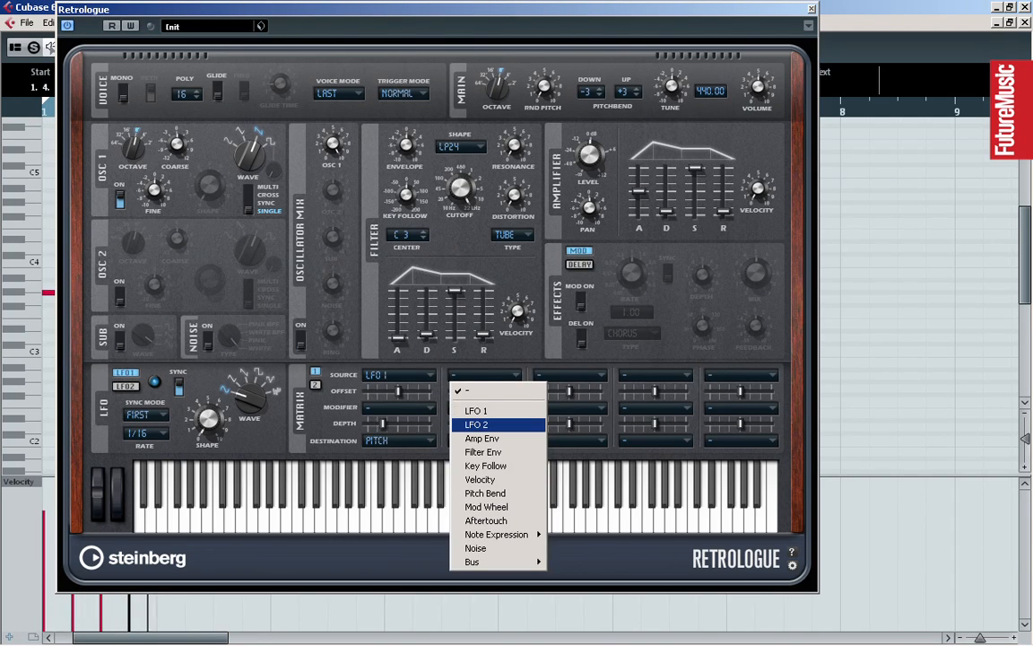
click(480, 424)
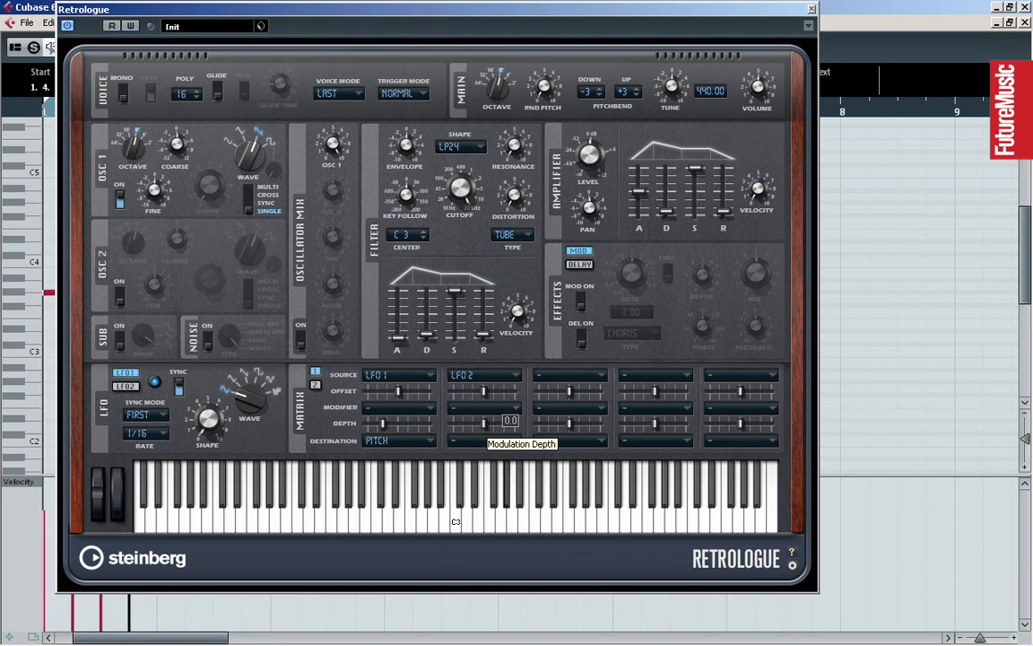
click(485, 440)
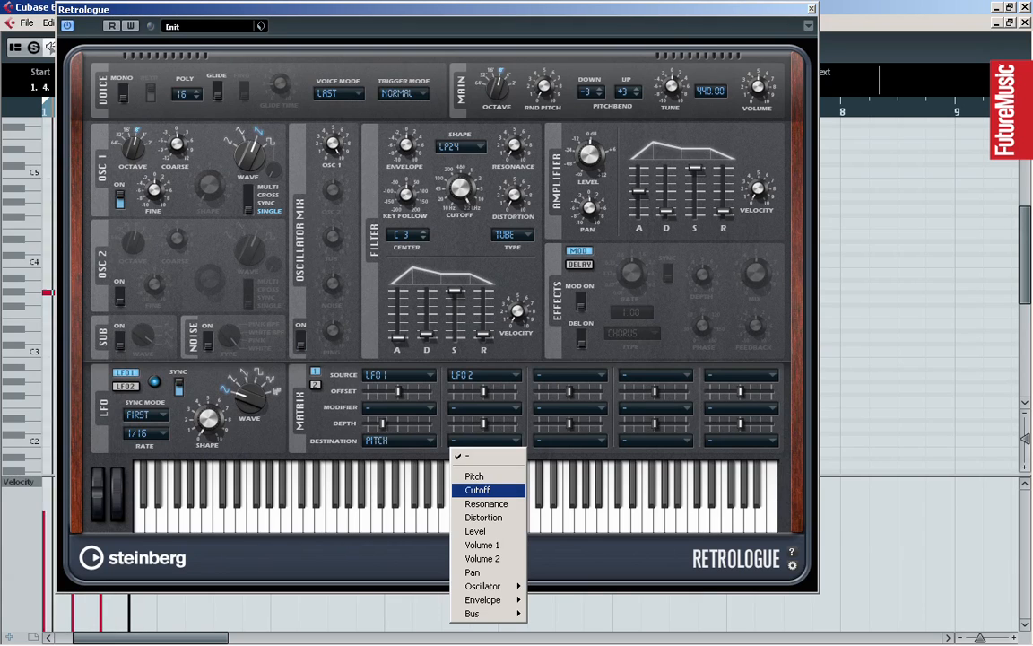
click(475, 489)
drag(484, 424, 507, 423)
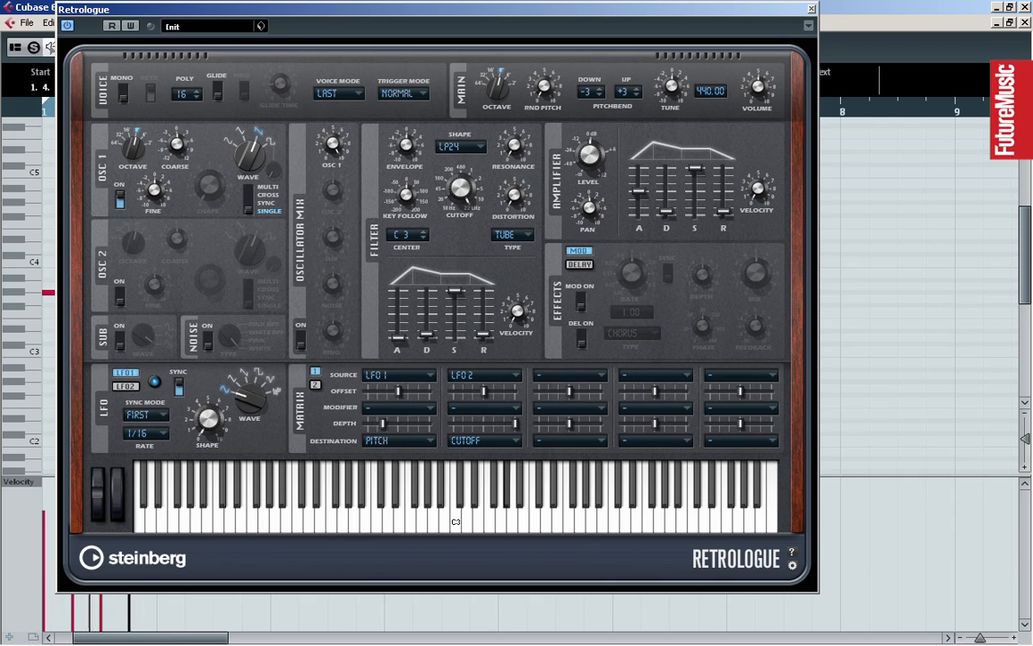
Enable tempo sync for LFO 2, set its rate to 1/16 and change its waveform from sine.
click(126, 386)
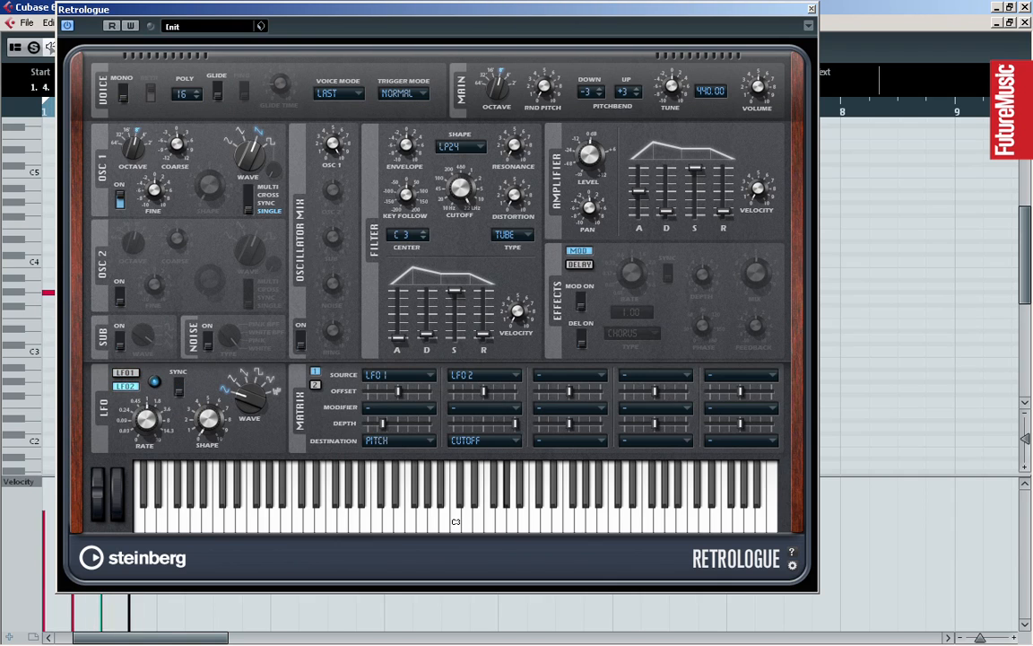
click(179, 387)
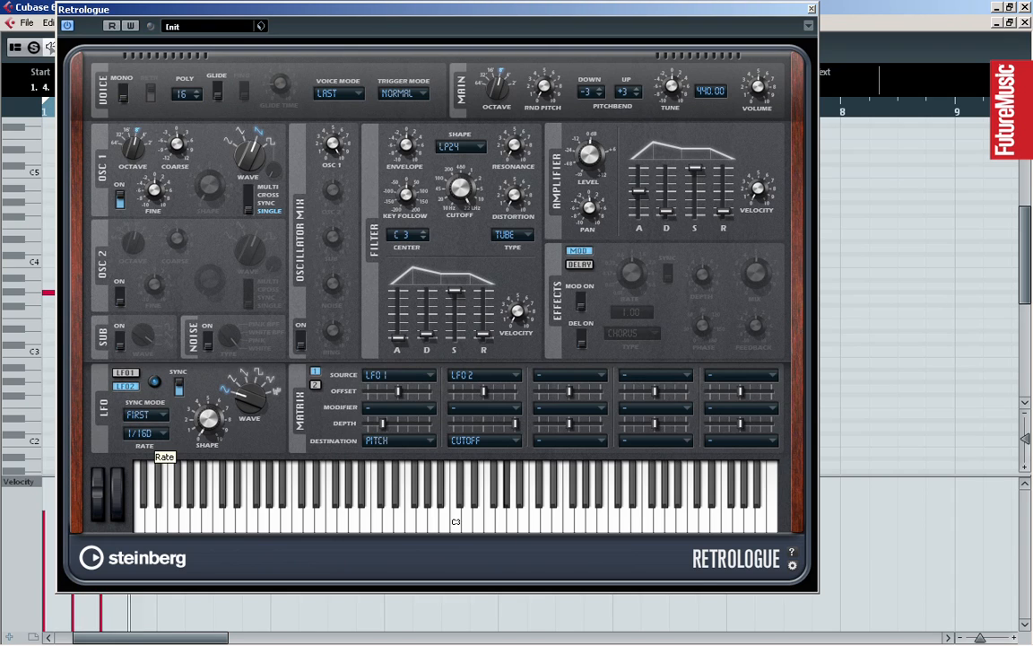
scroll(155, 434, down, 1)
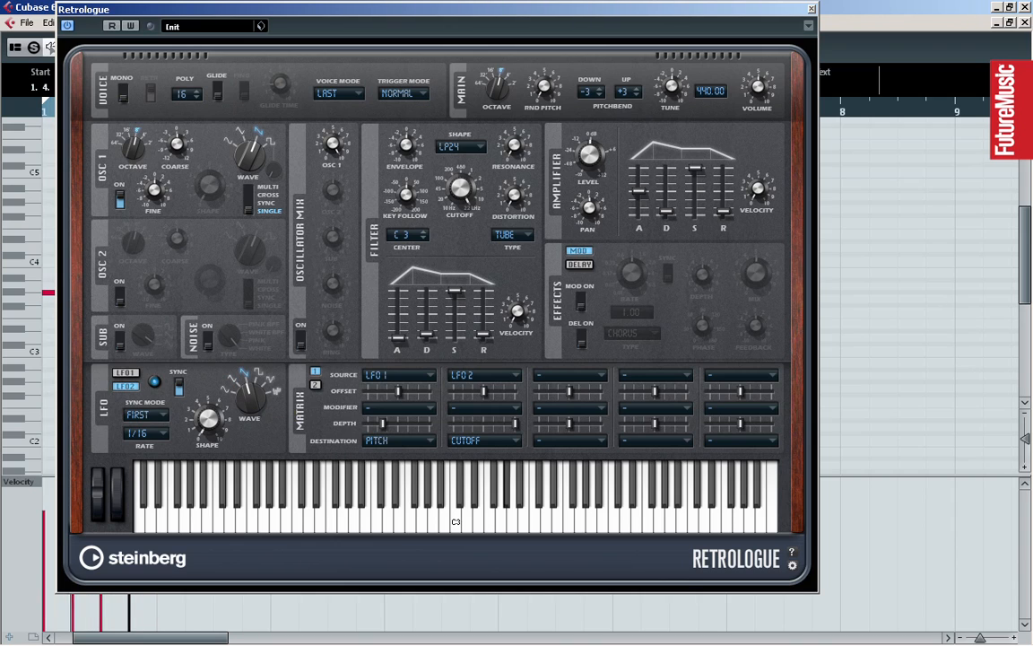
Set the filter shape to LP6 and lower the filter cutoff to below 1735 Hz.
scroll(461, 147, down, 3)
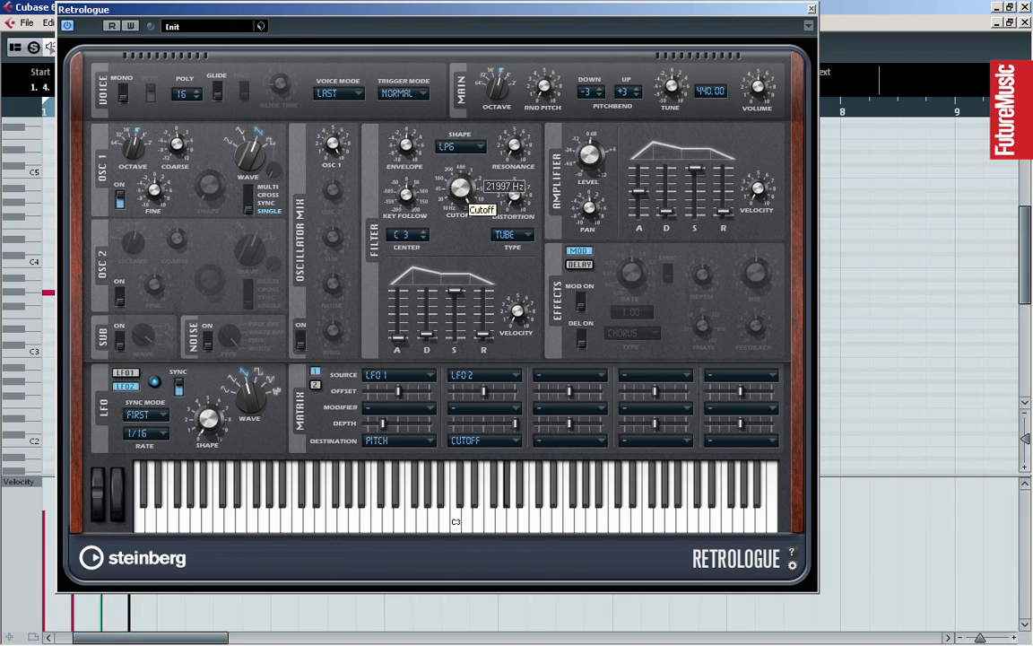
drag(463, 190, 462, 220)
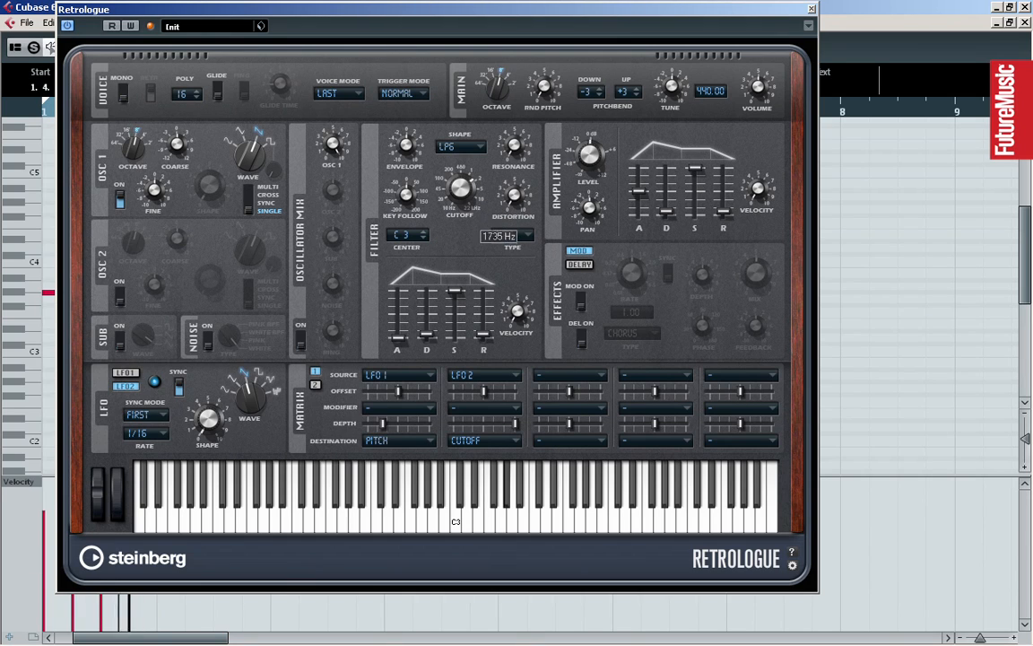
drag(463, 229, 462, 252)
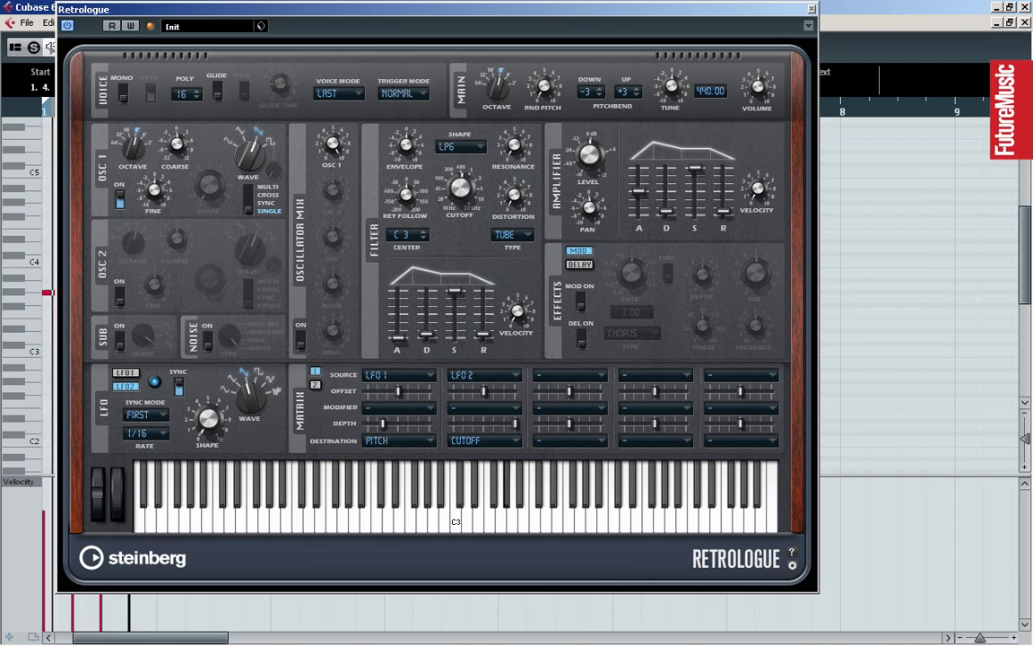
Set the upward pitchbend range to +12 and return to the project window.
scroll(627, 92, up, 5)
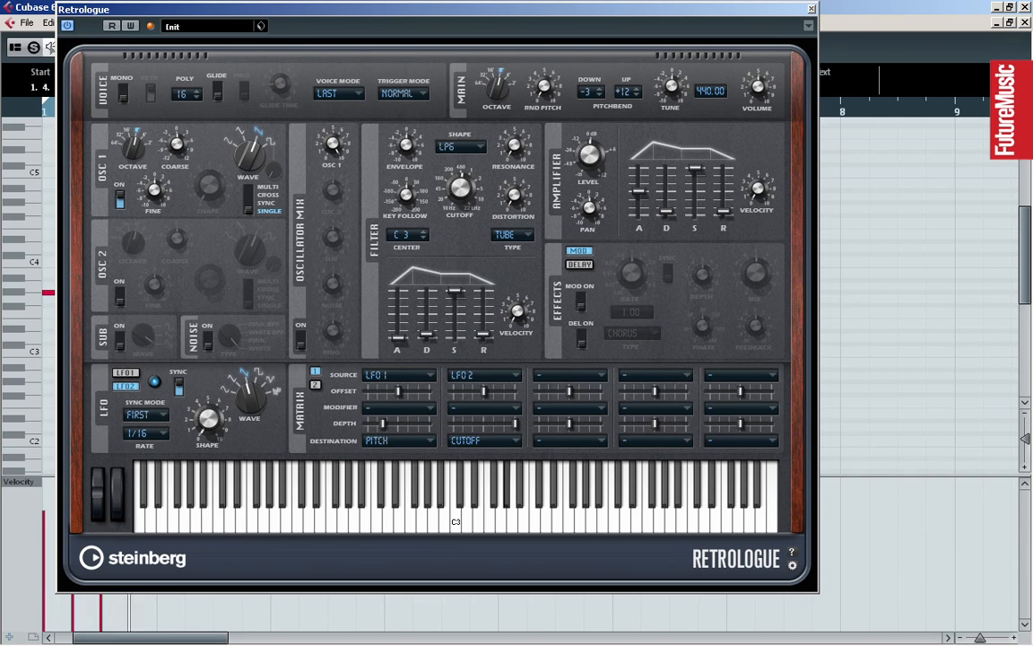
key(ctrl+w)
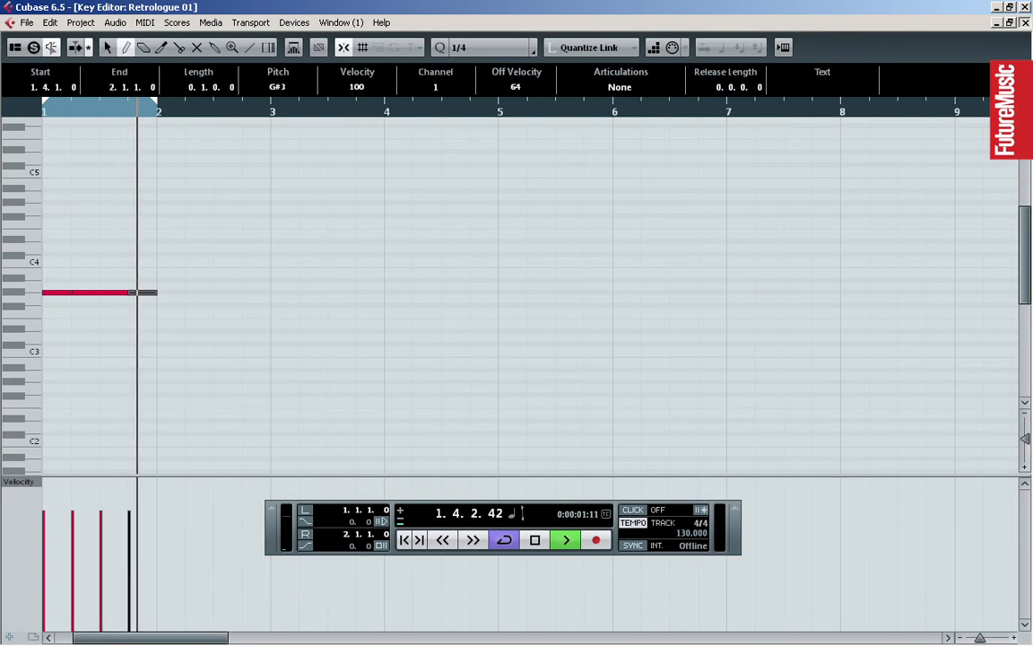
key(ctrl+w)
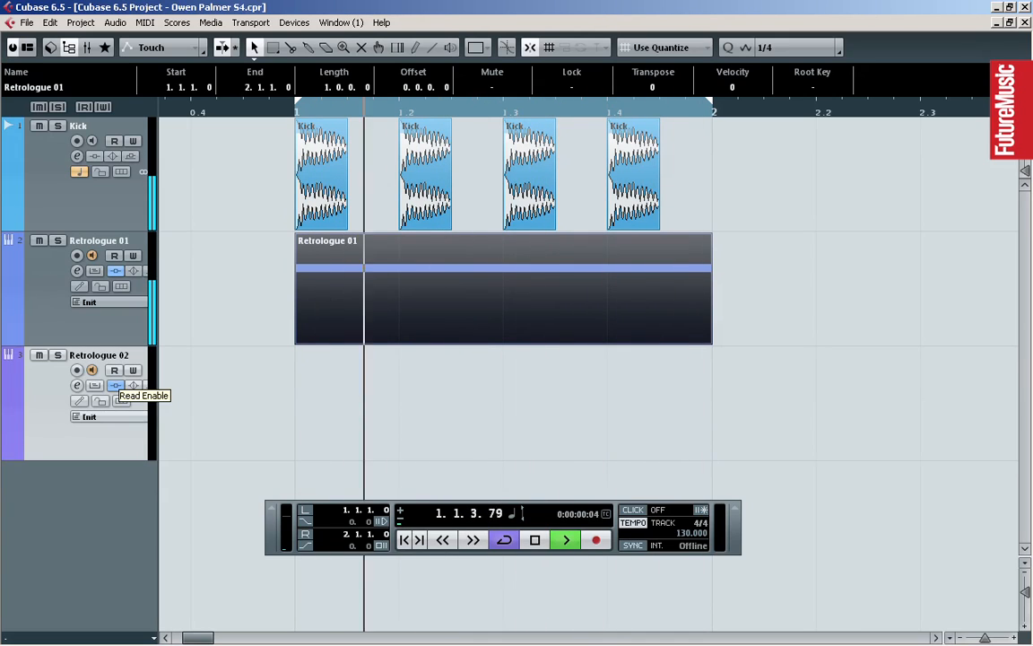
Copy the Retrologue 01 part onto the Retrologue 02 track and open the copy in the Key Editor.
drag(381, 259, 380, 360)
double_click(380, 361)
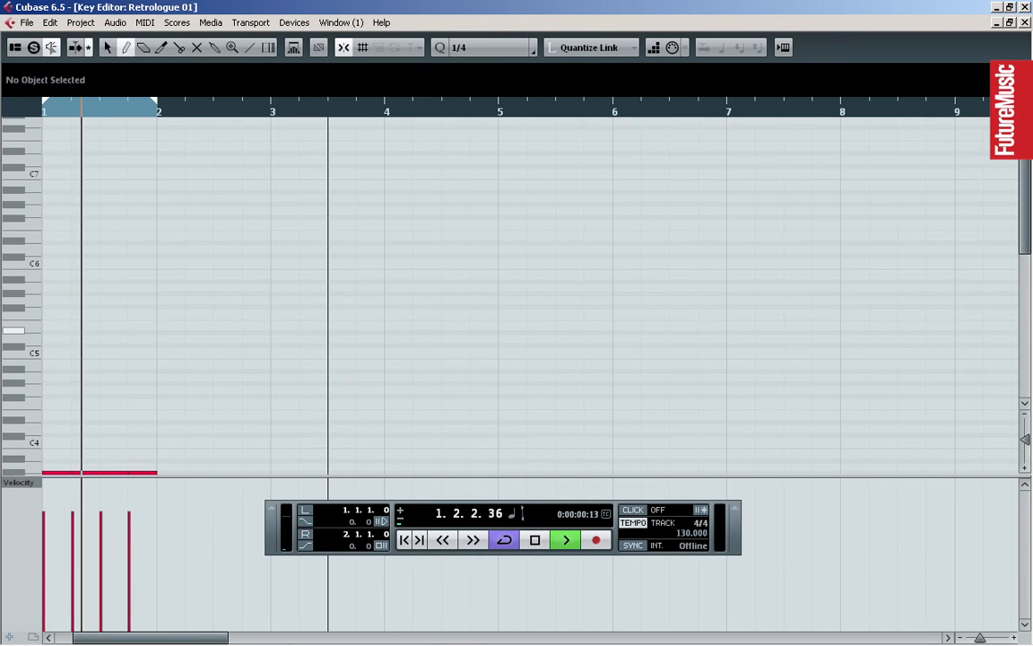
scroll(380, 242, down, 3)
On the Retrologue 02 instrument, lengthen the amplifier attack and set oscillator 1 to a square wave with its shape control near the middle.
key(F11)
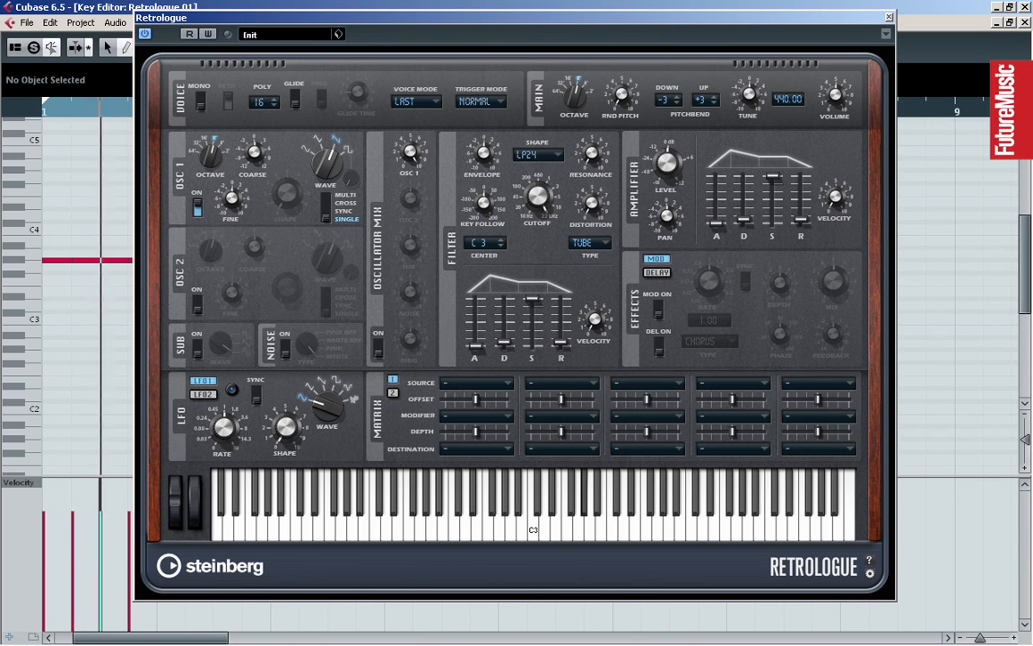
drag(717, 223, 717, 200)
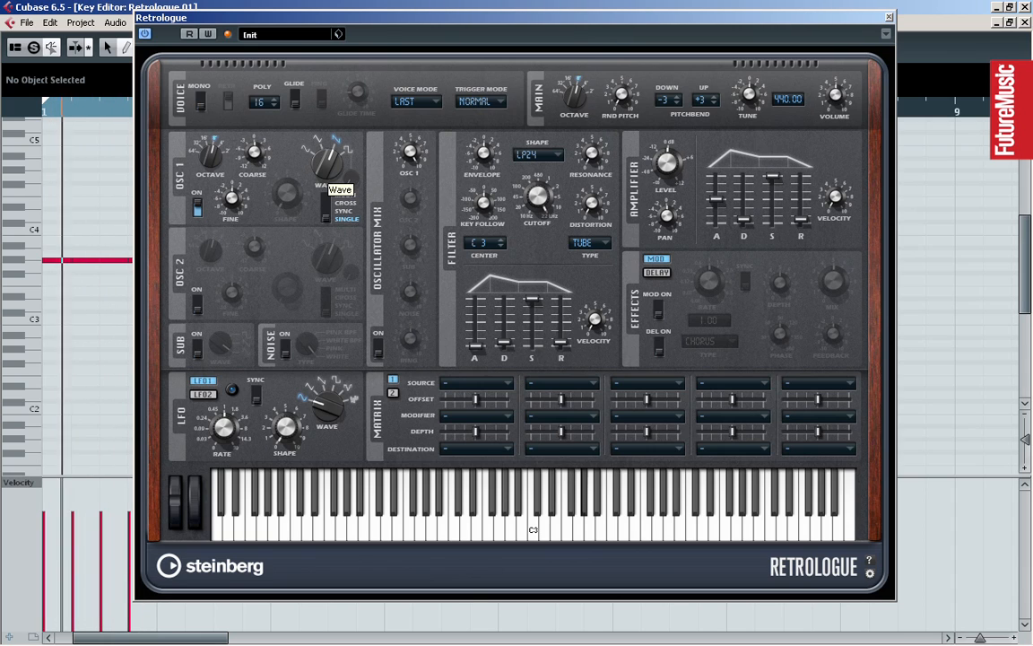
scroll(329, 163, up, 1)
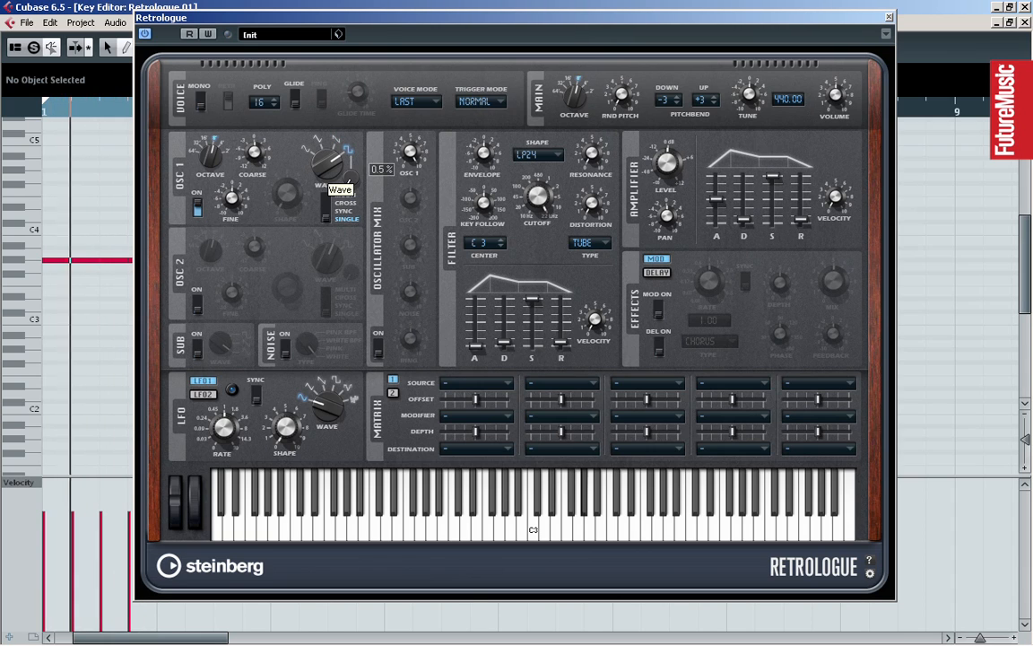
drag(350, 179, 351, 158)
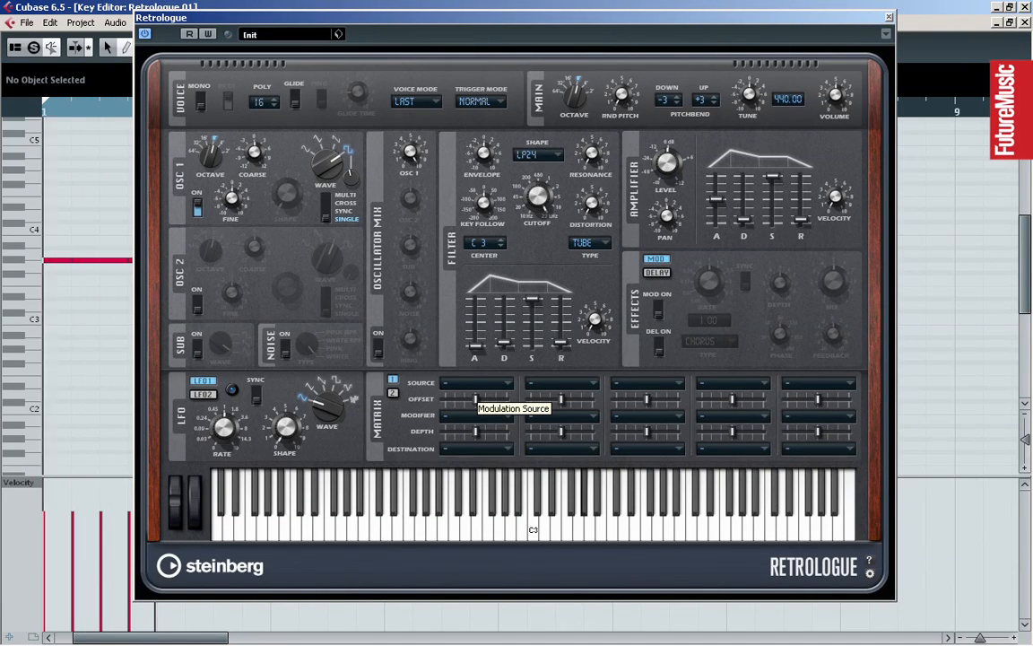
Route LFO 1 to Cutoff in the first matrix slot of the second Retrologue with near-maximum positive depth.
click(475, 383)
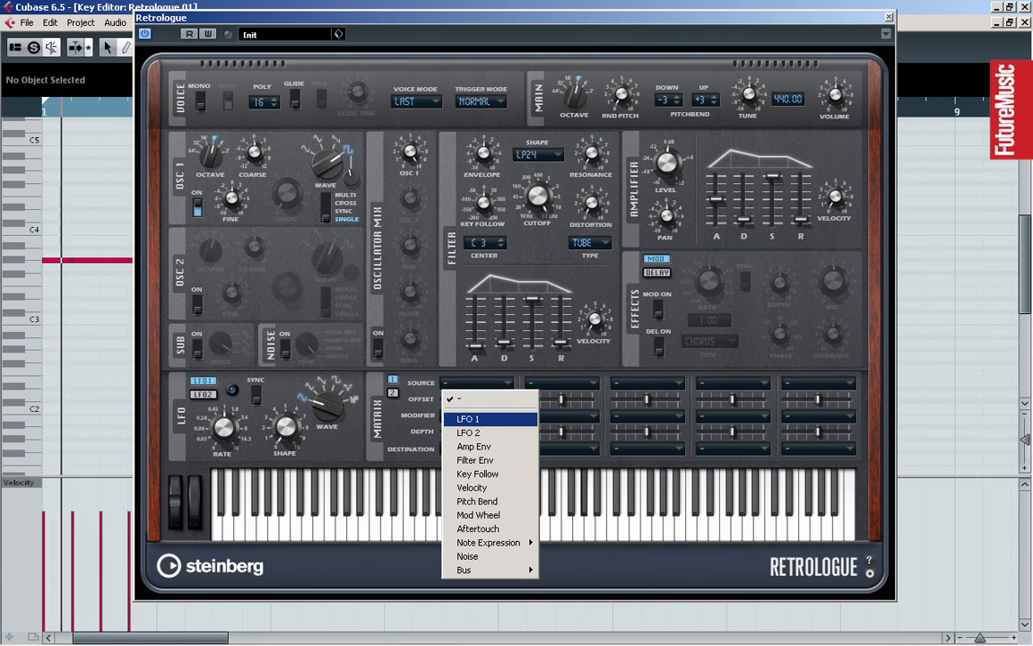
click(469, 418)
click(476, 449)
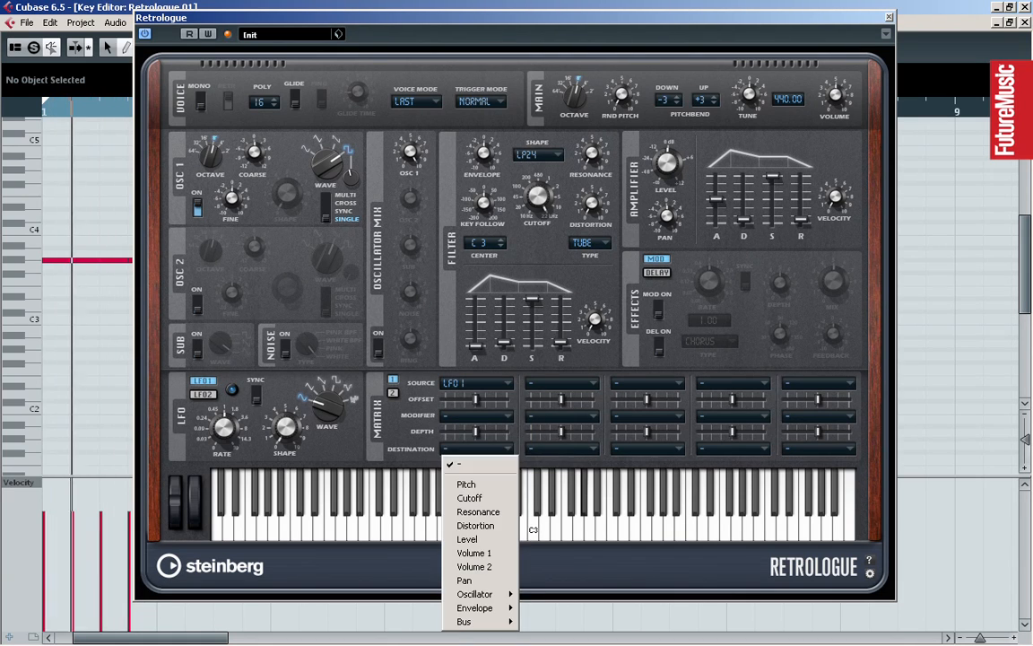
click(473, 496)
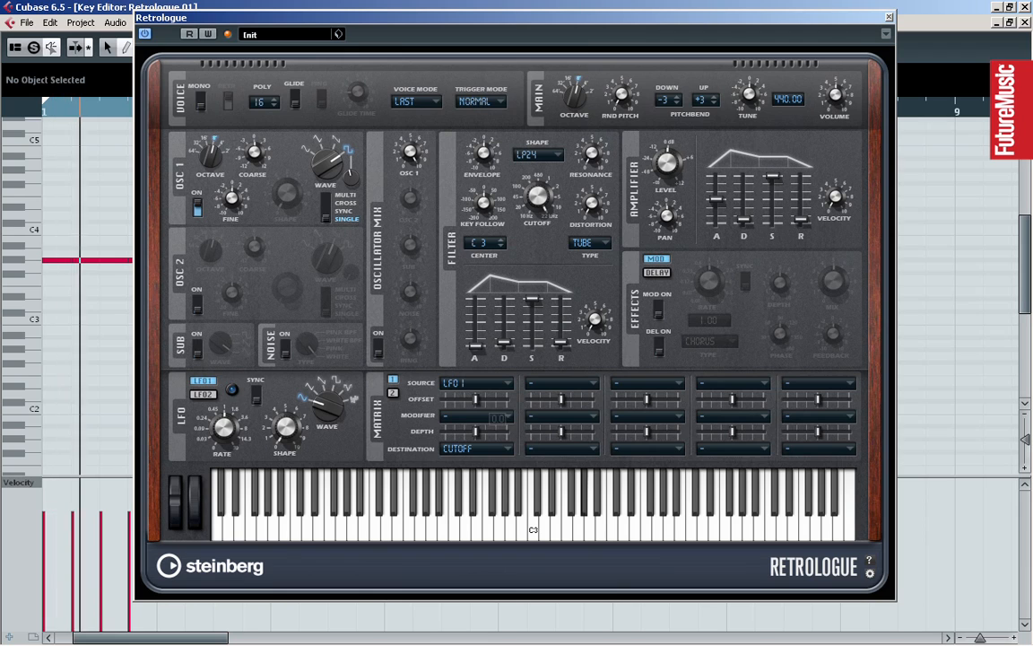
drag(476, 431, 509, 432)
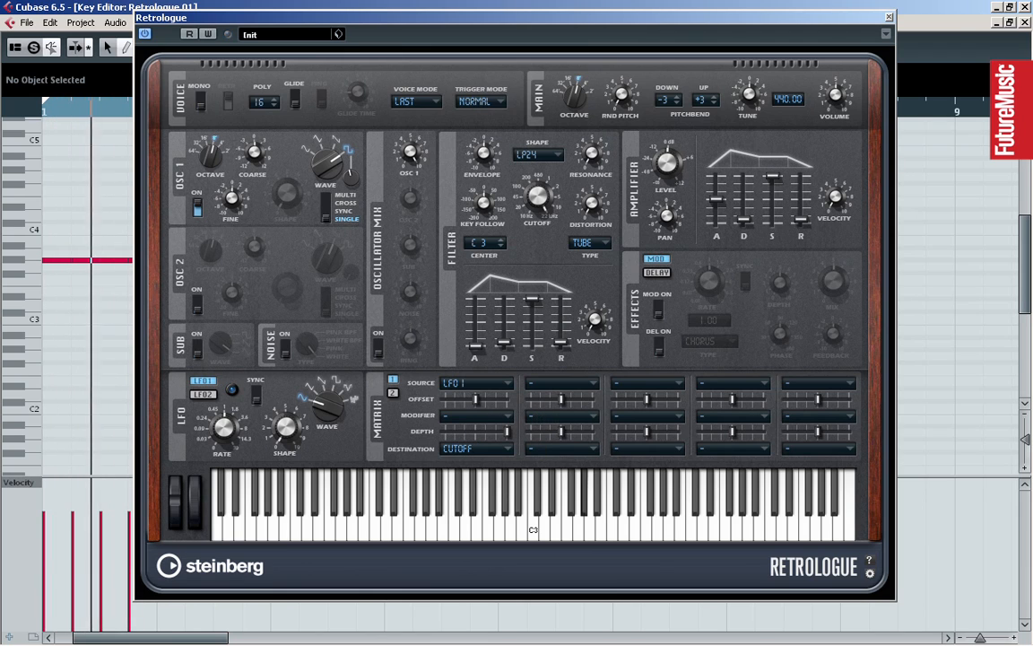
Route LFO 1 to Pitch in the second matrix slot with a slightly negative modulation depth.
click(561, 384)
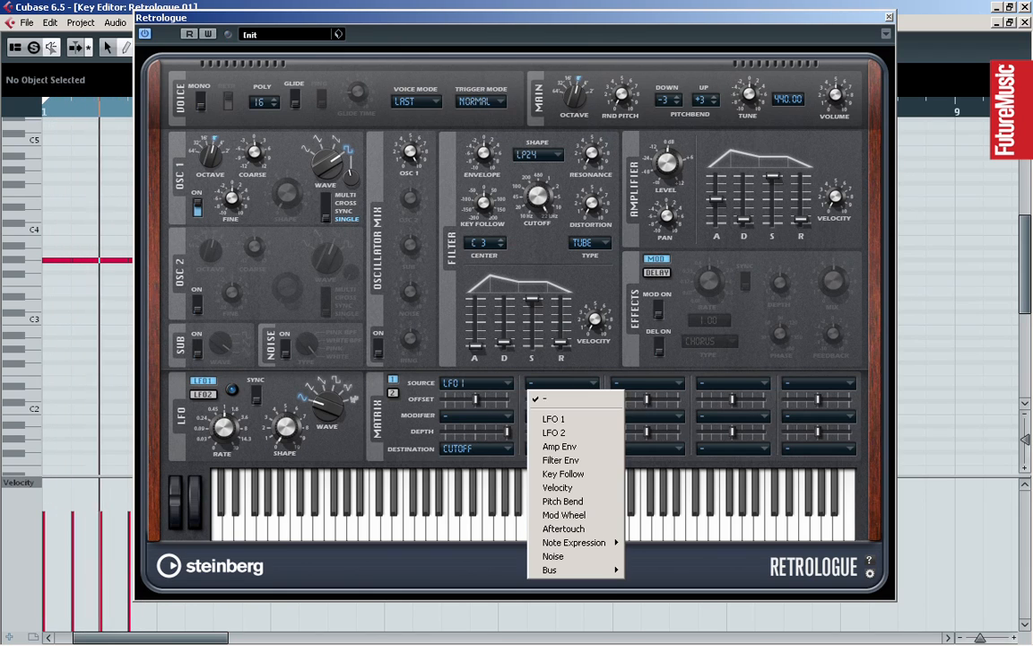
click(553, 419)
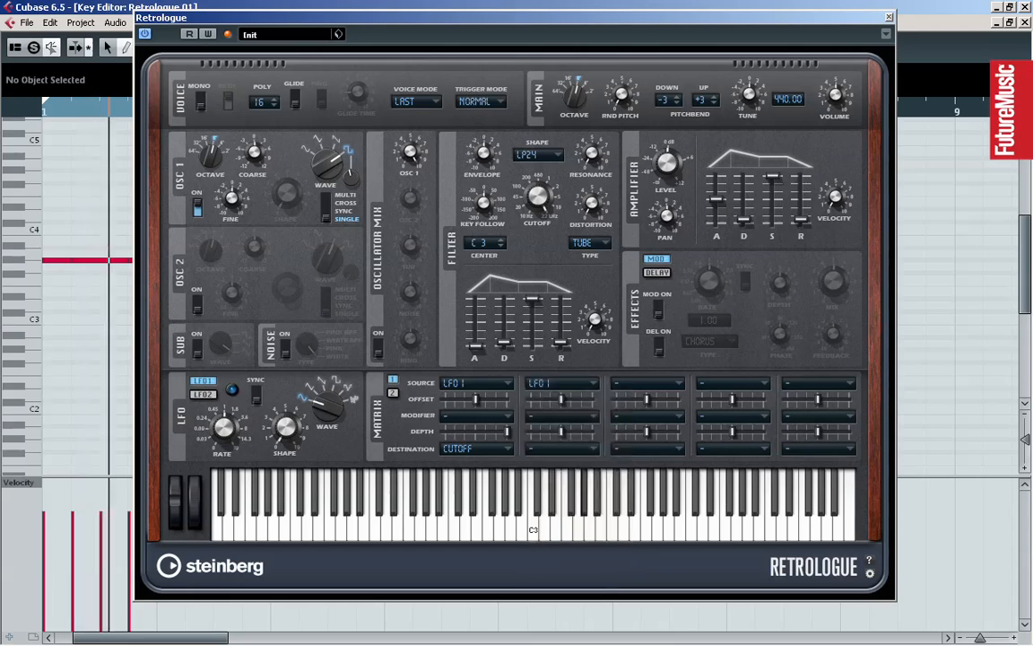
click(560, 448)
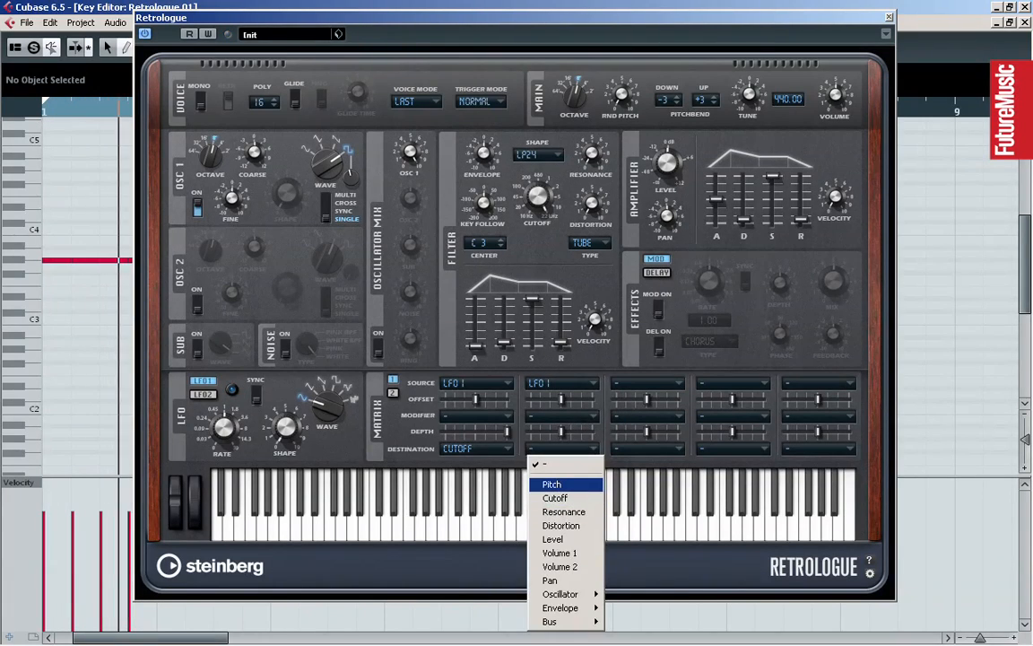
click(552, 485)
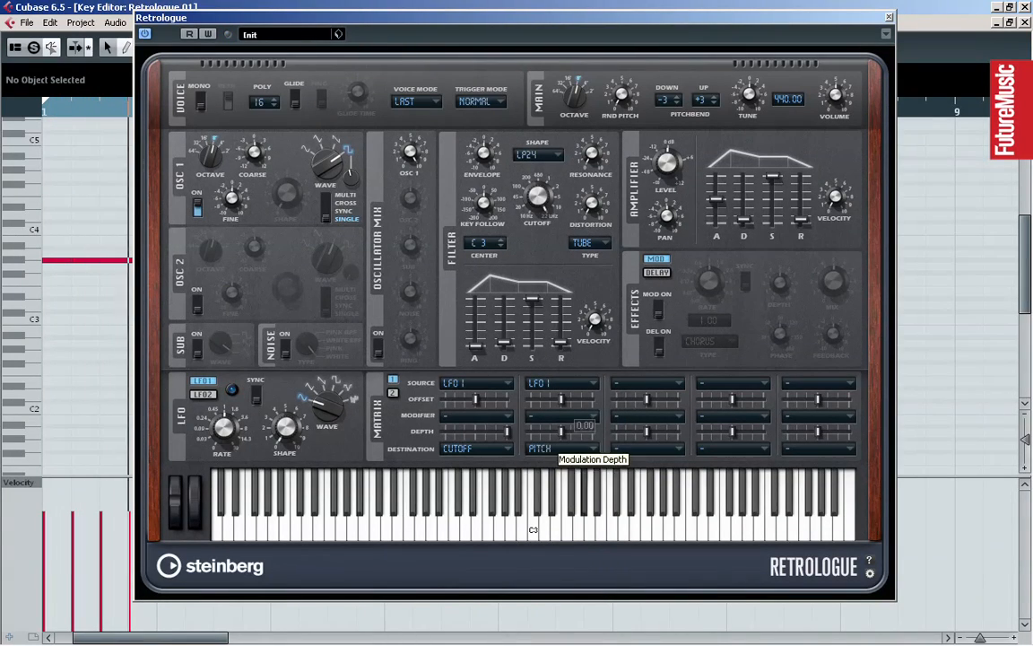
drag(562, 431, 559, 432)
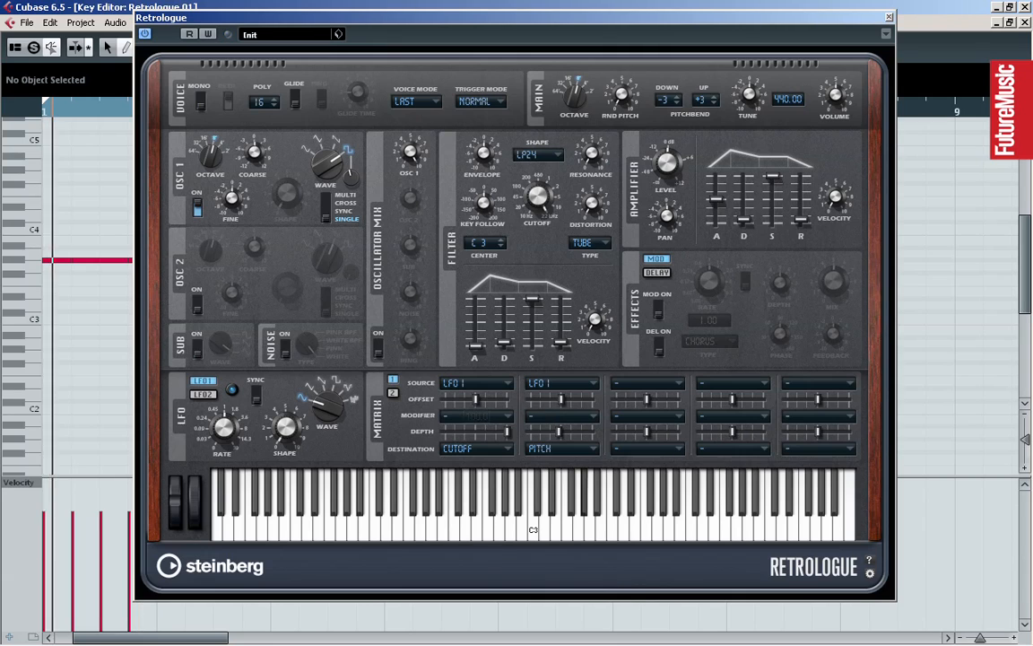
Sync LFO 1 to tempo, change its waveform and set its rate to 1/16.
click(256, 393)
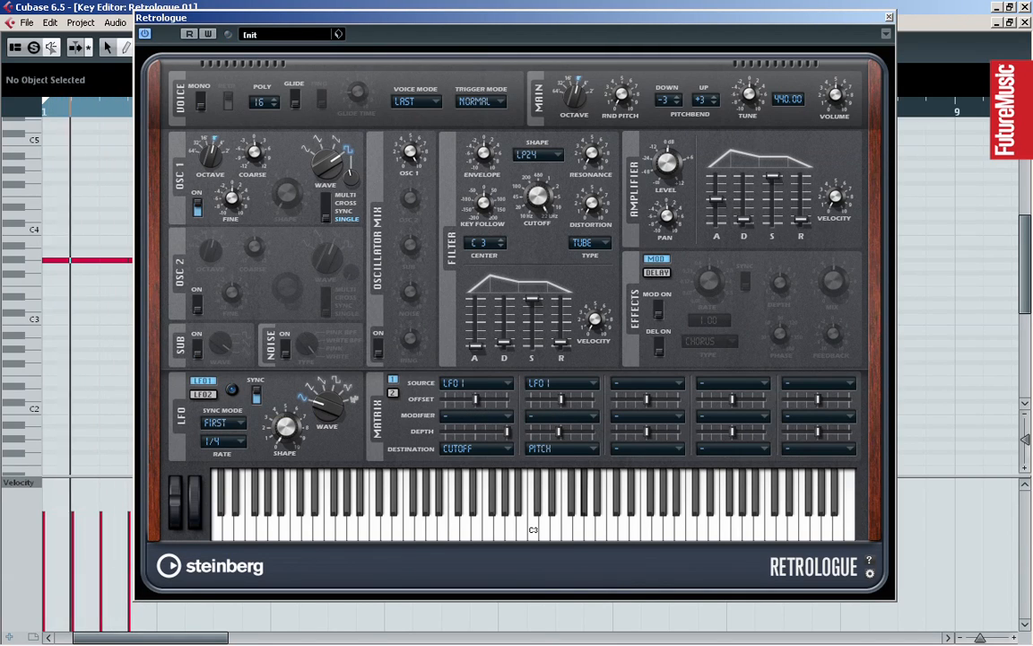
mouse_move(325, 406)
mouse_down()
mouse_move(323, 393)
mouse_move(322, 408)
mouse_up()
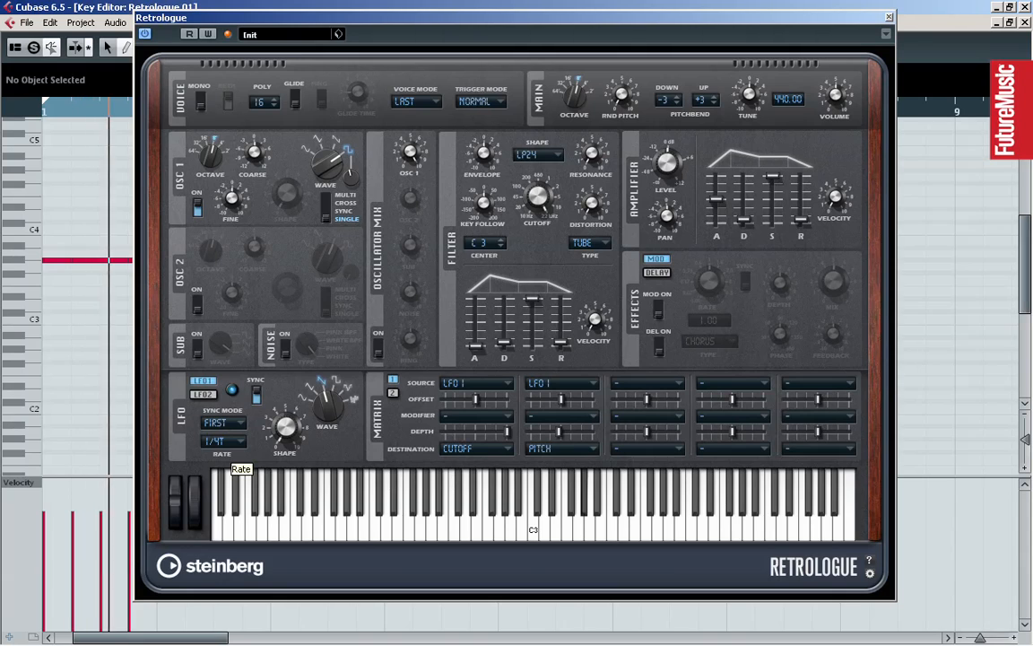
scroll(230, 442, down, 1)
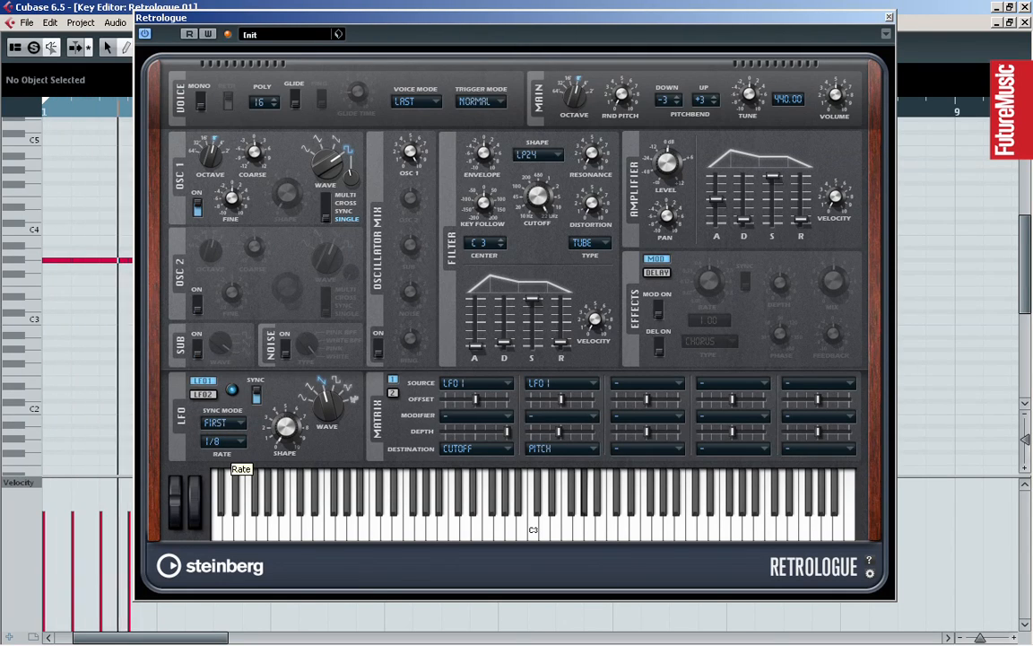
scroll(230, 442, down, 1)
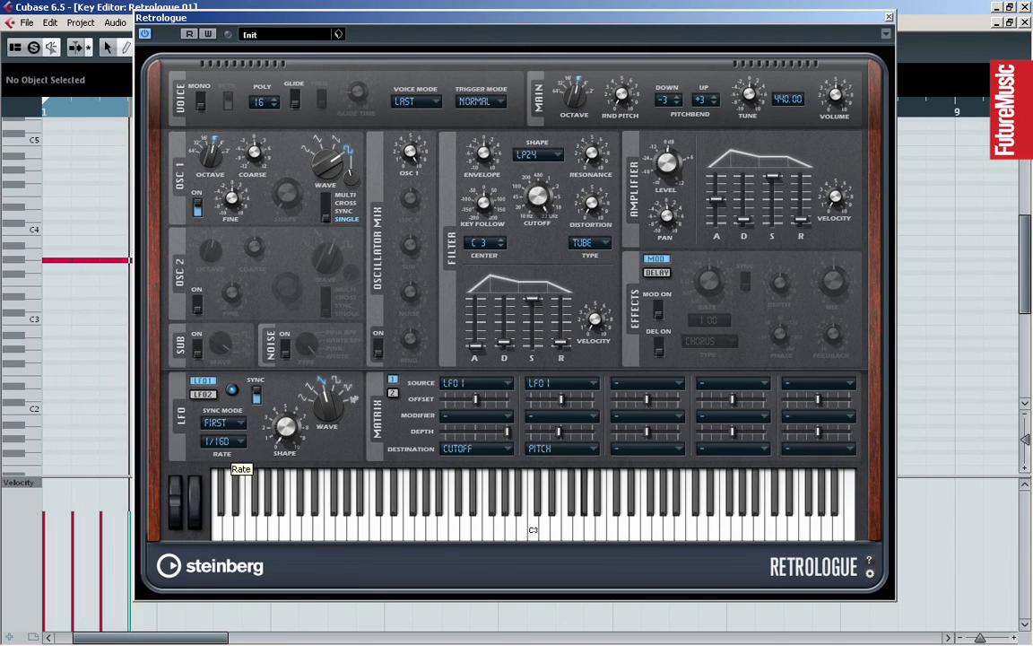
scroll(224, 441, down, 1)
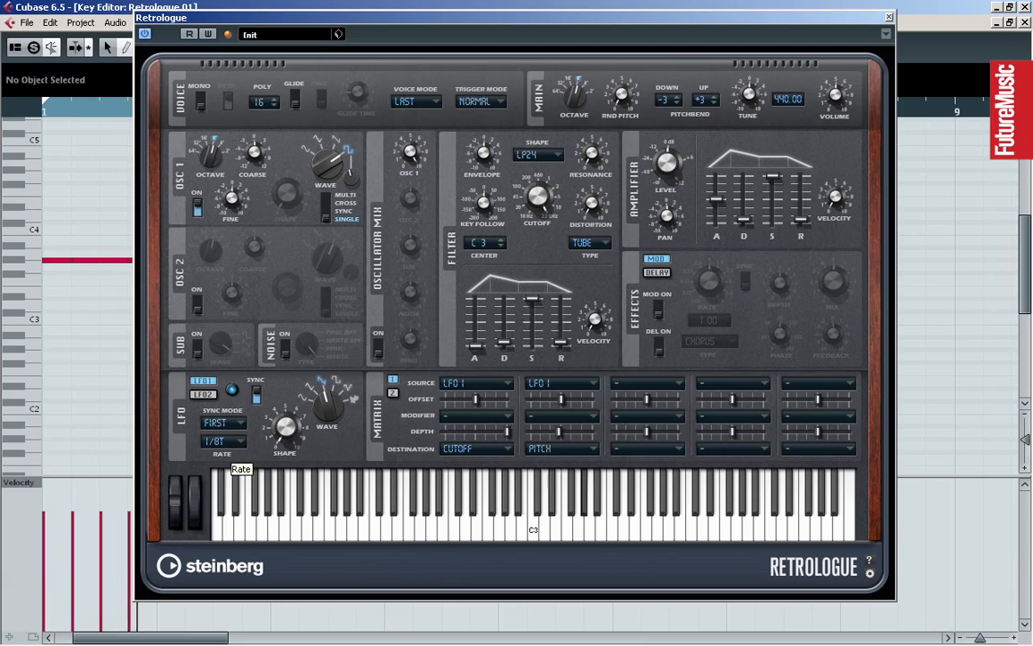
scroll(230, 442, down, 1)
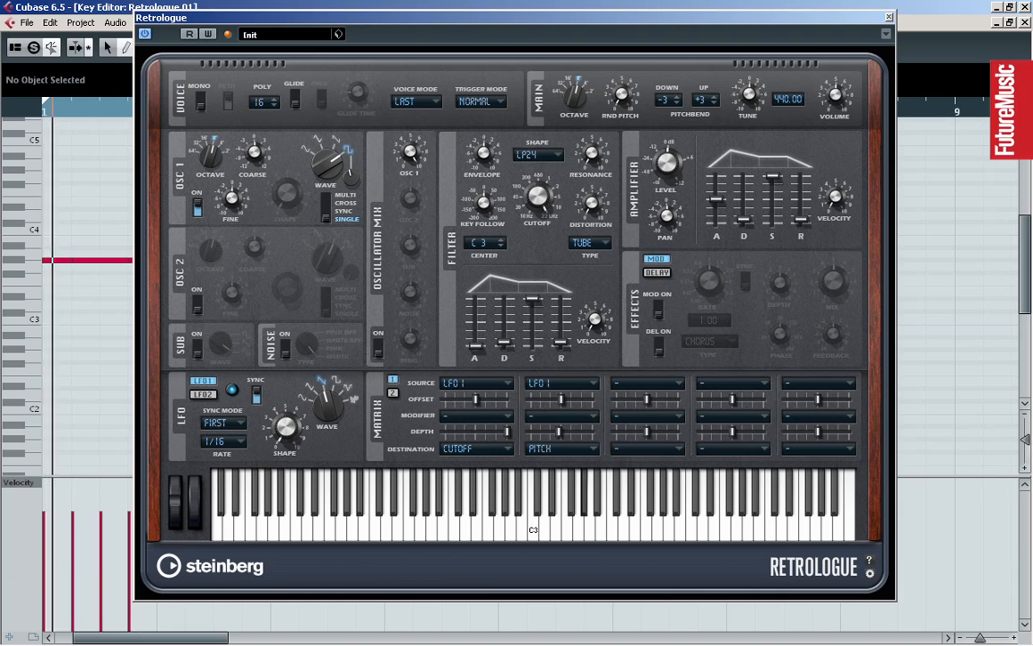
Set the second Retrologue's upward pitchbend range to +15 and return to the project window.
scroll(704, 100, up, 1)
scroll(704, 100, up, 5)
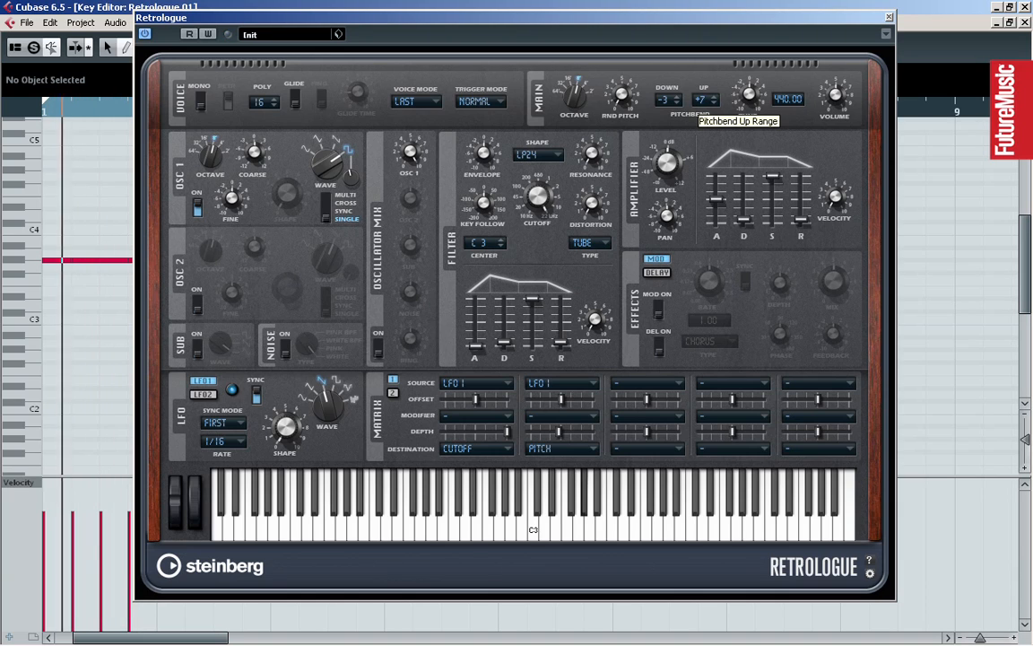
scroll(704, 101, up, 4)
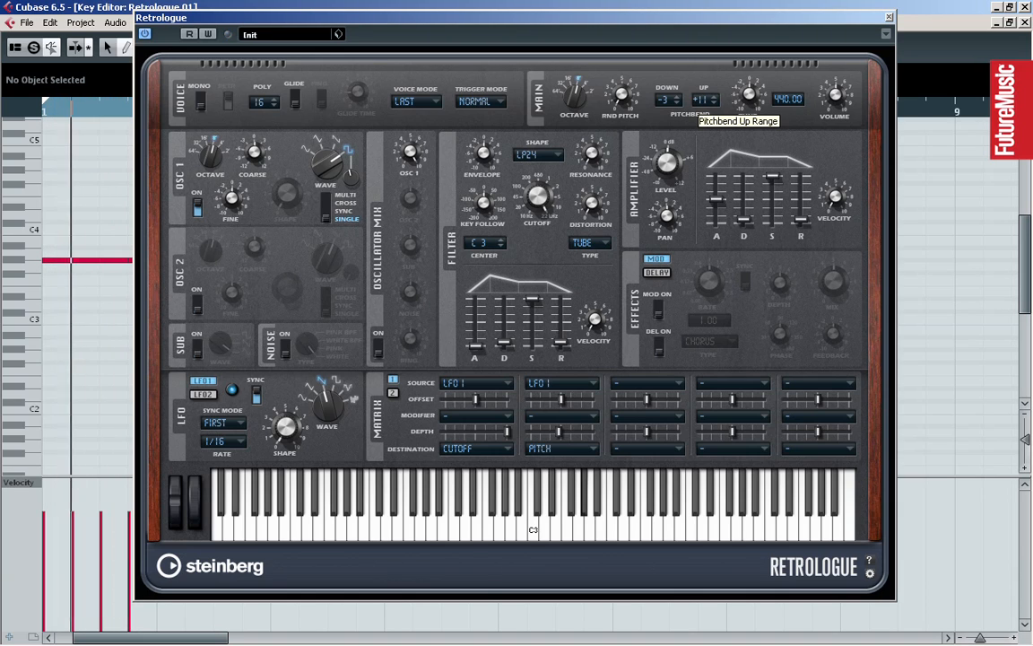
scroll(703, 100, up, 1)
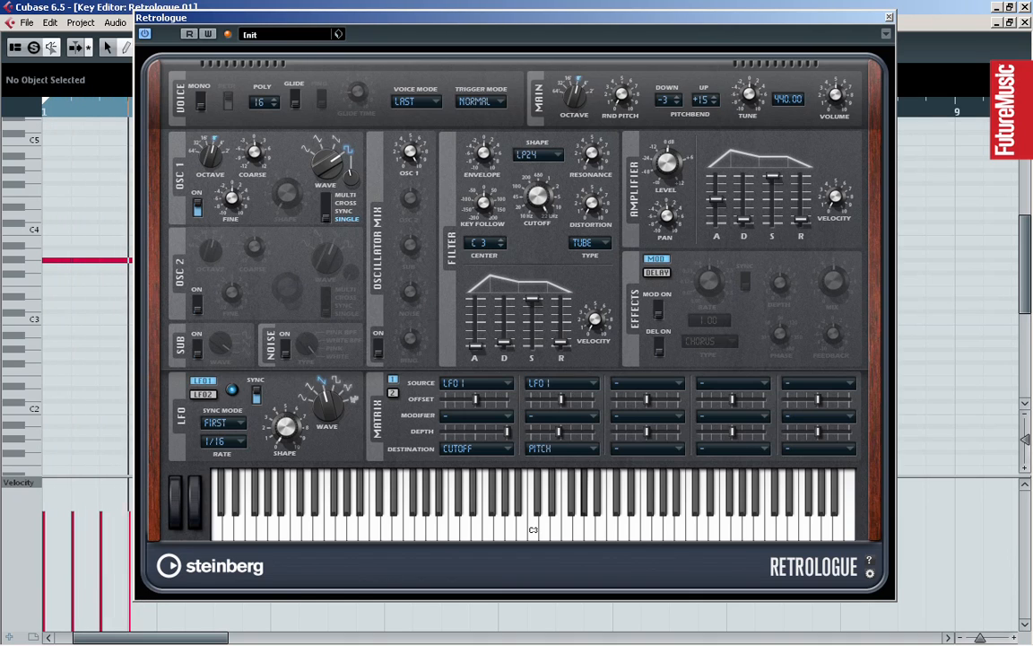
key(Escape)
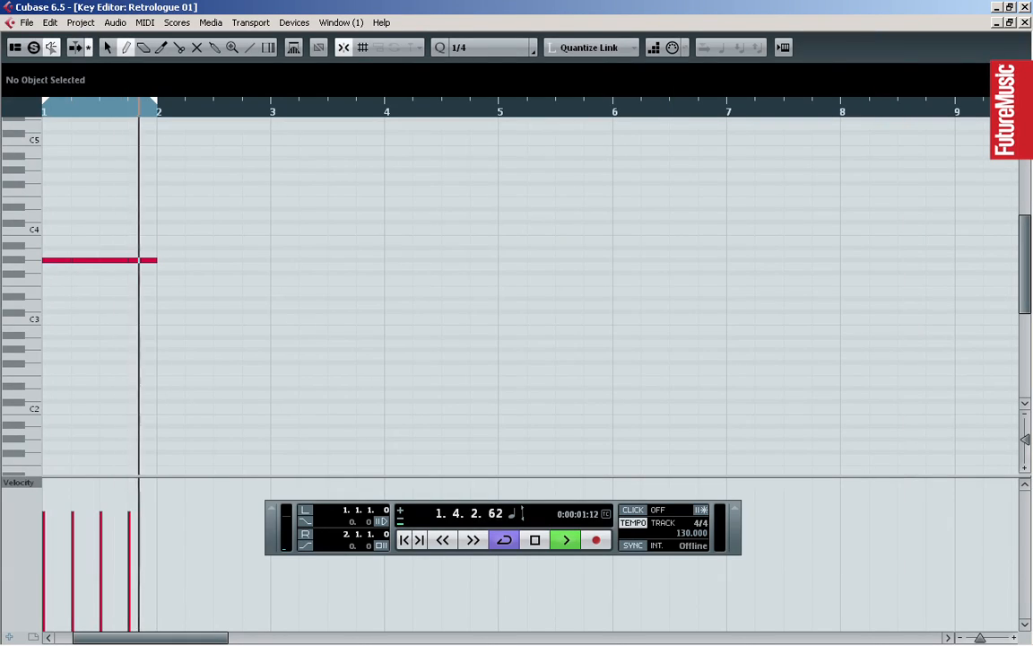
key(Escape)
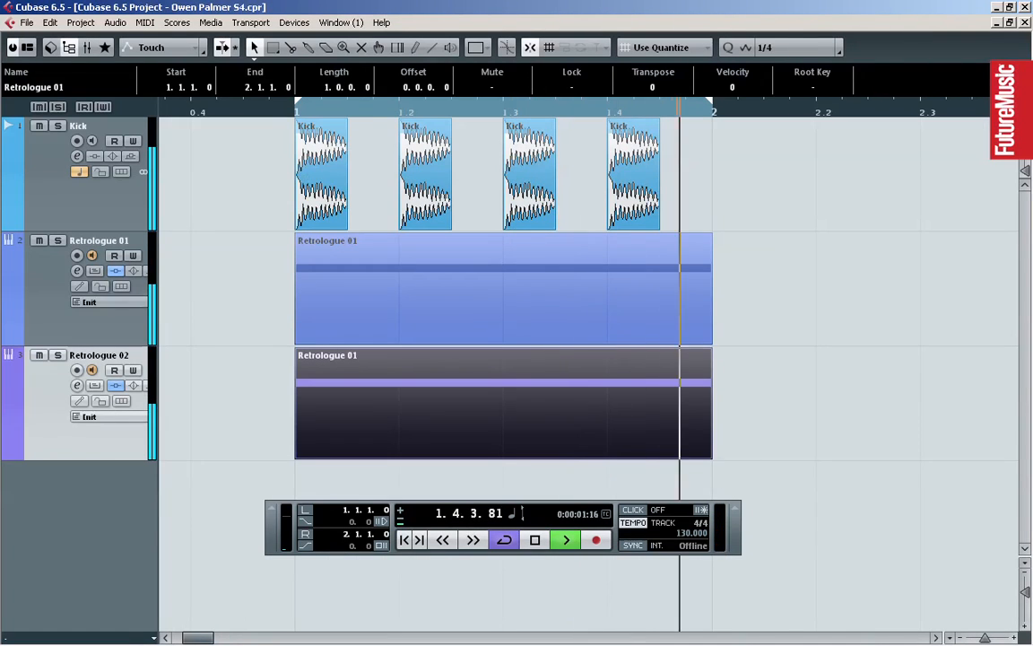
Open the Mixer and the FabFilter Pro-Q inserts of Retrologue 01 and Retrologue 02, arranging both EQ windows side by side.
key(F3)
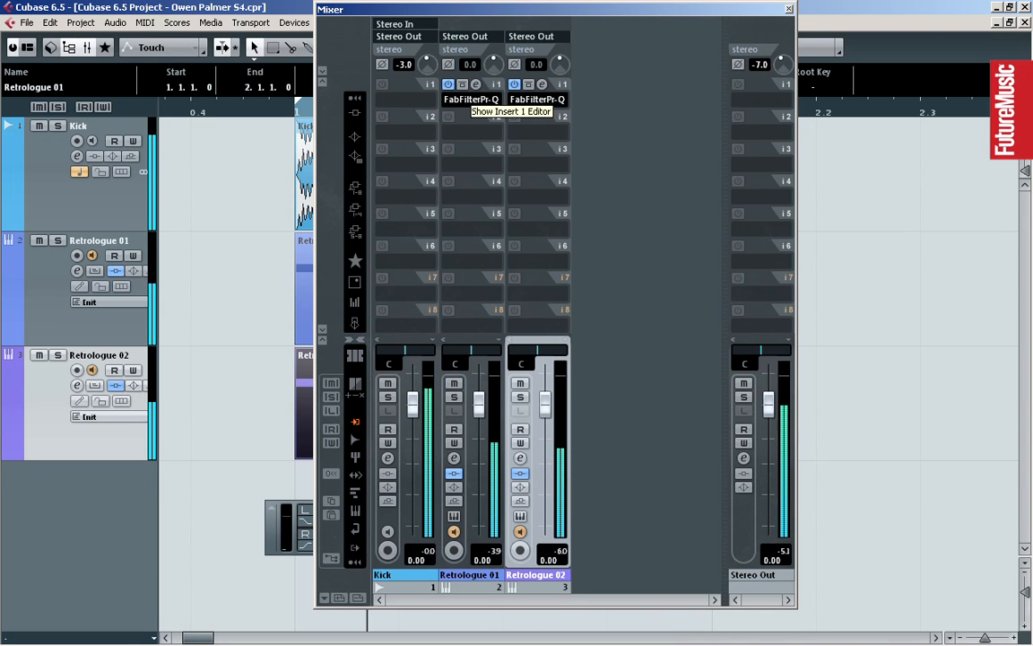
click(471, 99)
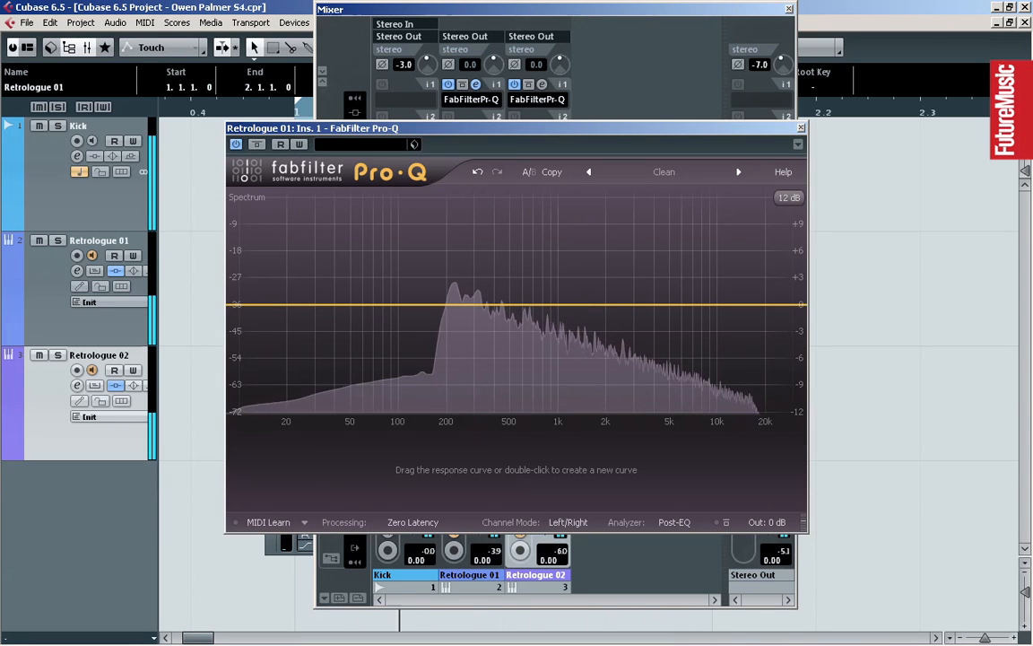
click(536, 98)
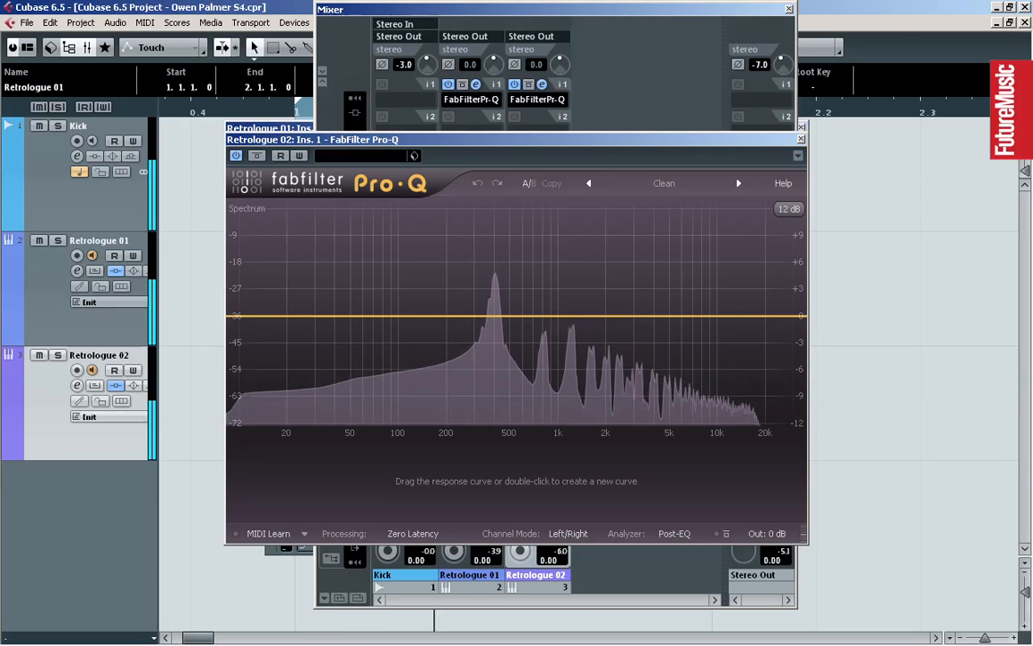
drag(538, 139, 743, 183)
click(269, 128)
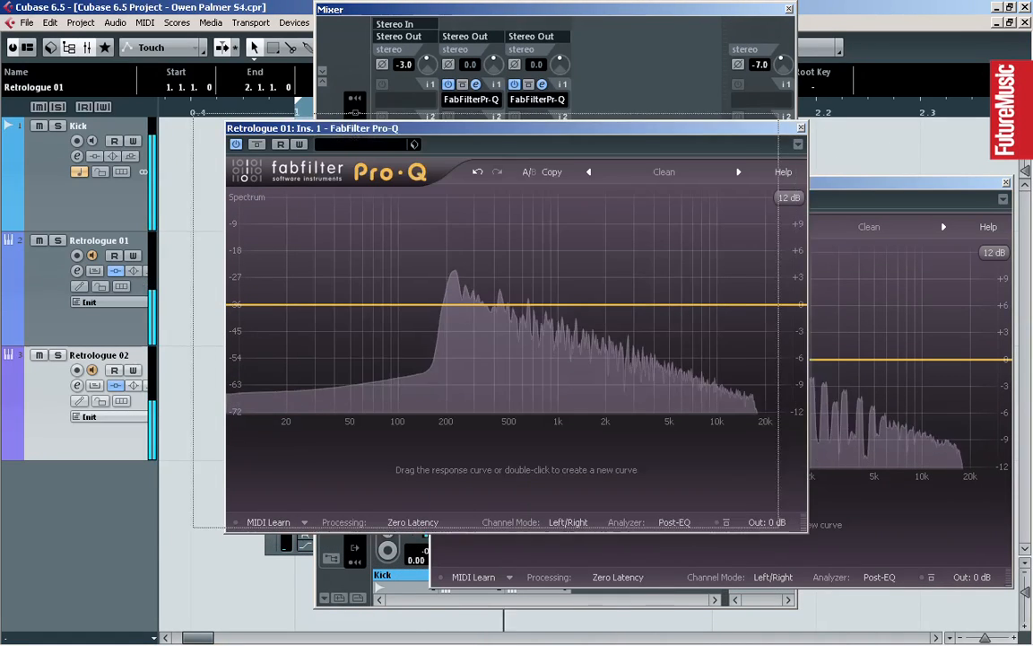
drag(269, 128, 104, 87)
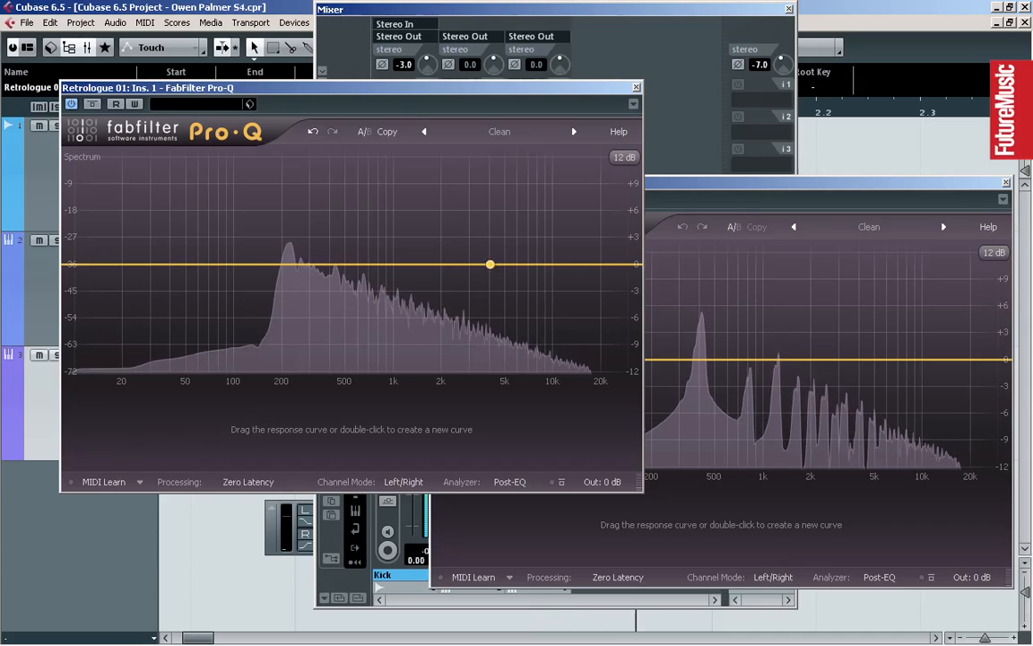
On the Retrologue 01 EQ, add a wide high shelf at about 2032 Hz and +6 dB, placed on the left channel only.
drag(570, 263, 444, 238)
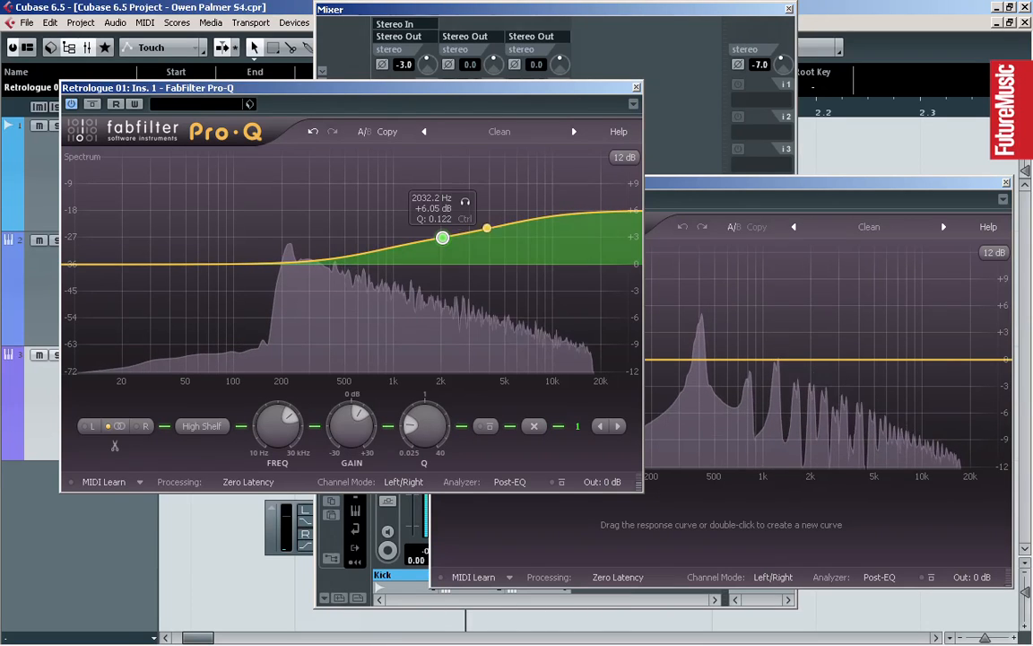
right_click(442, 238)
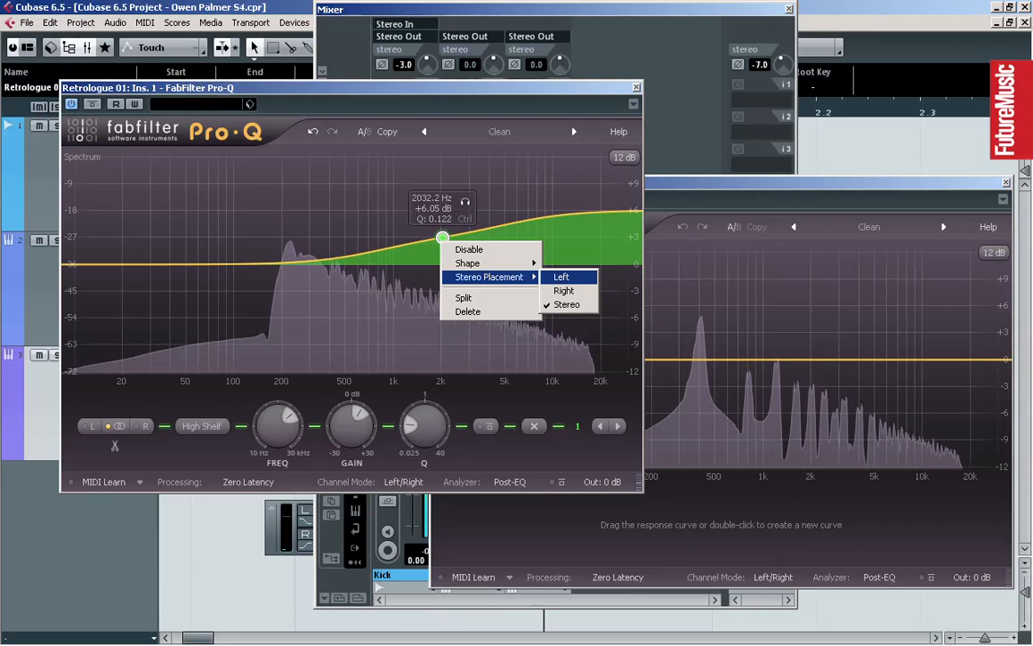
click(561, 277)
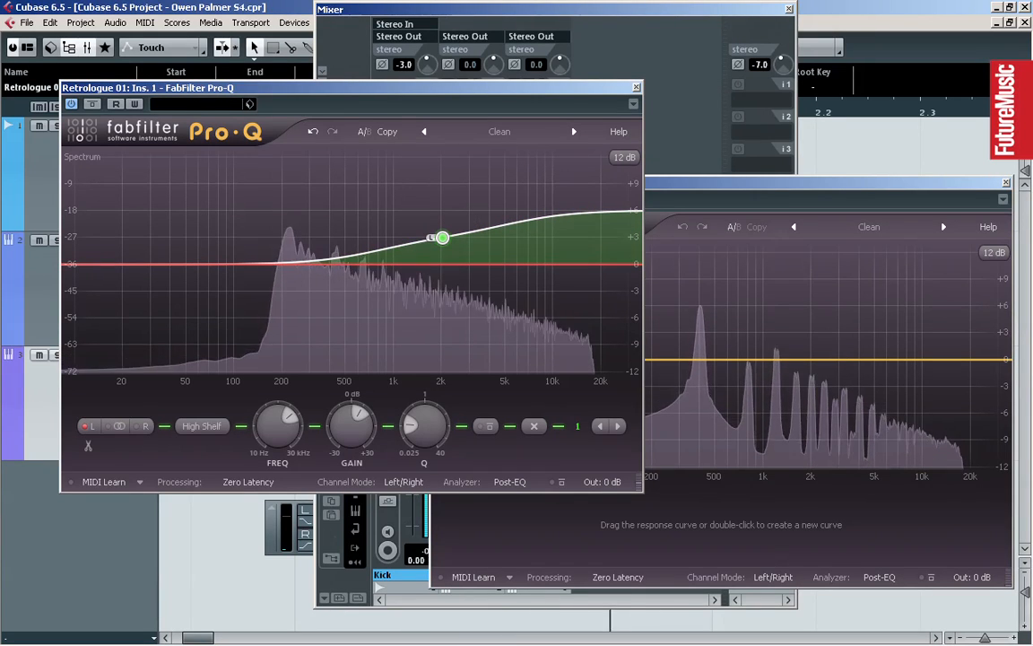
On the Retrologue 02 EQ, add a wide high shelf at about 2009 Hz and +6 dB, placed on the right channel only.
drag(951, 359, 822, 333)
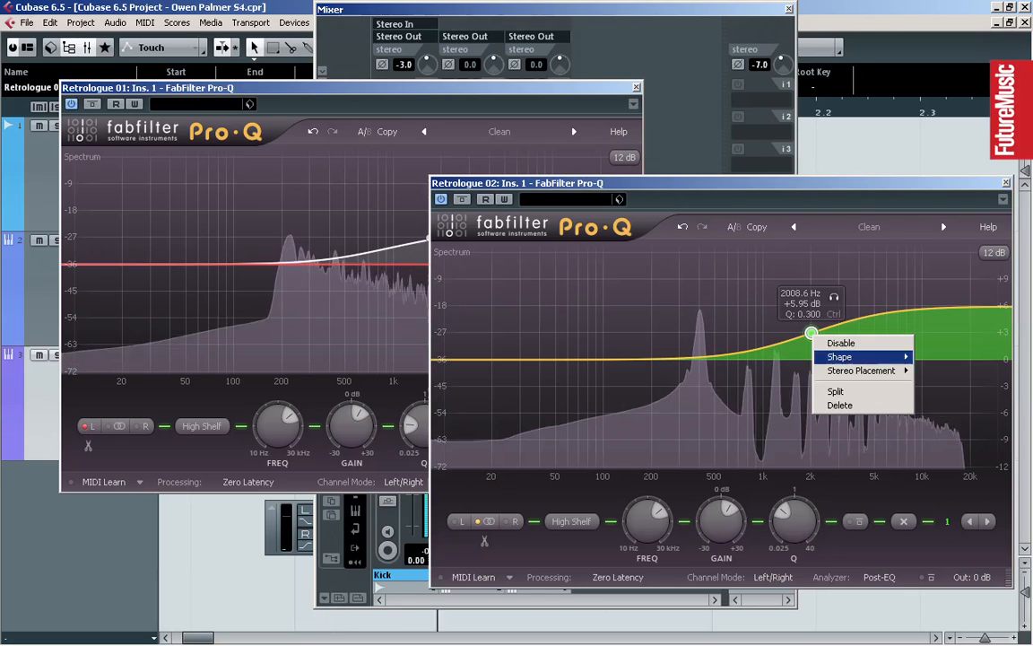
mouse_move(851, 356)
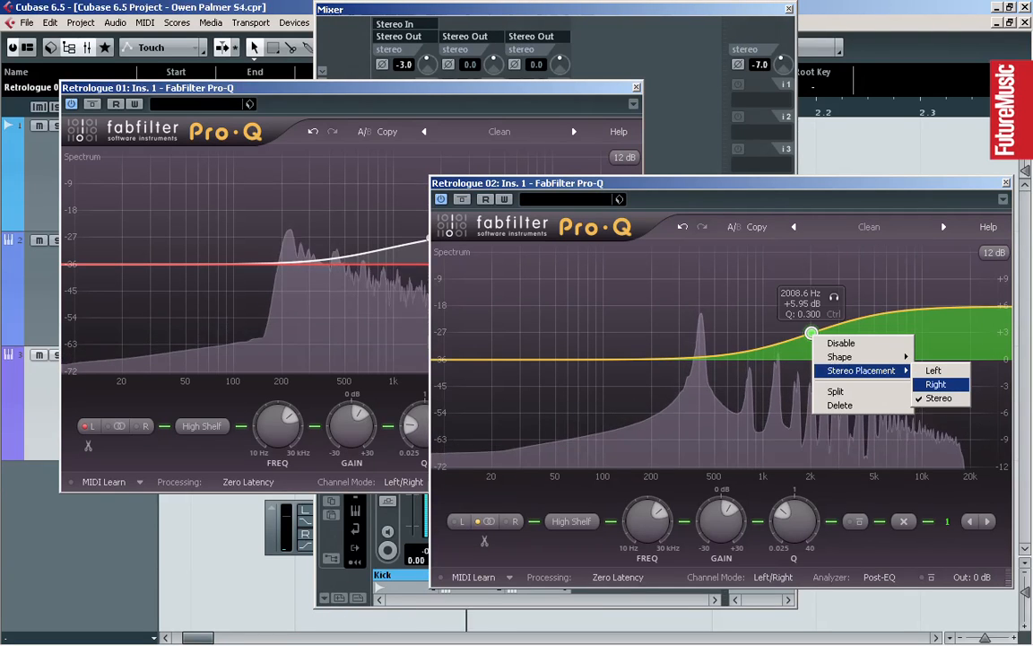
click(936, 384)
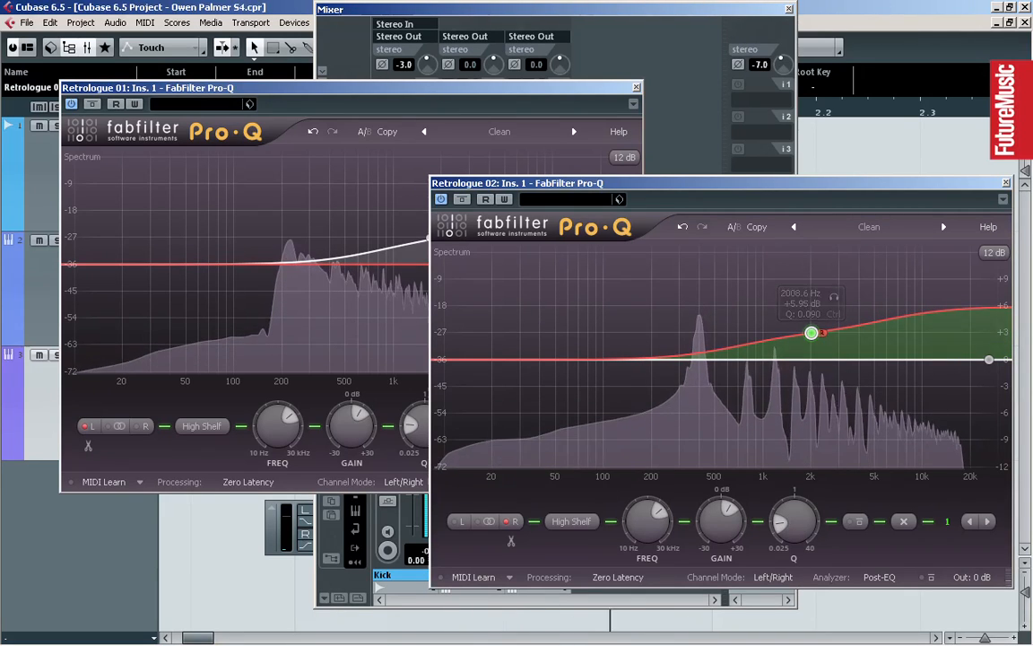
Add a 24 dB/oct high cut to the Retrologue 02 EQ with stereo placement and lower its frequency to about 14043 Hz.
click(988, 359)
right_click(988, 359)
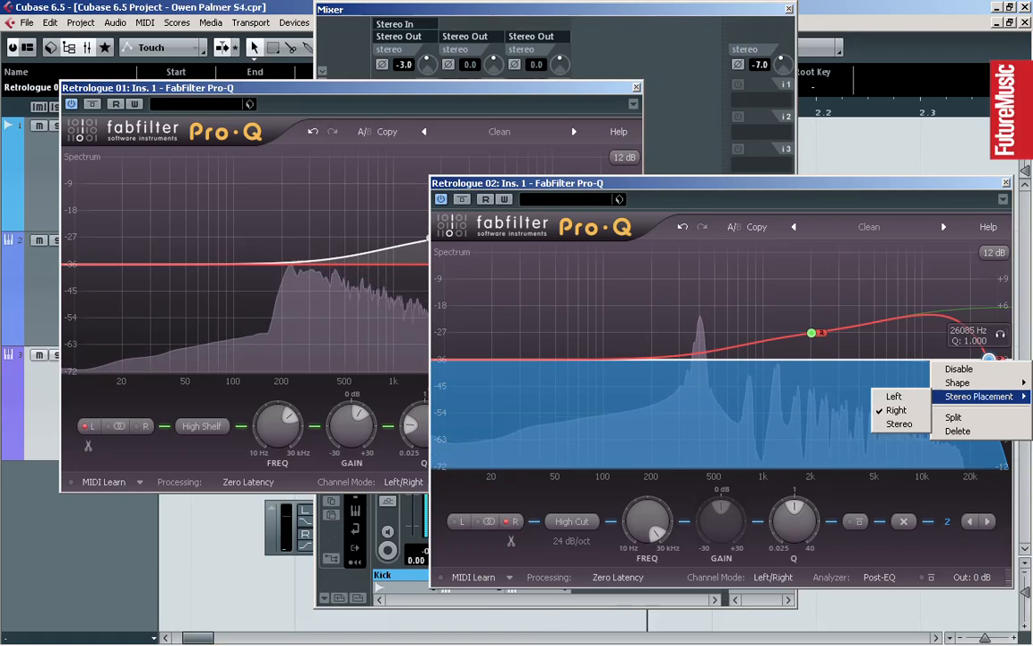
click(899, 423)
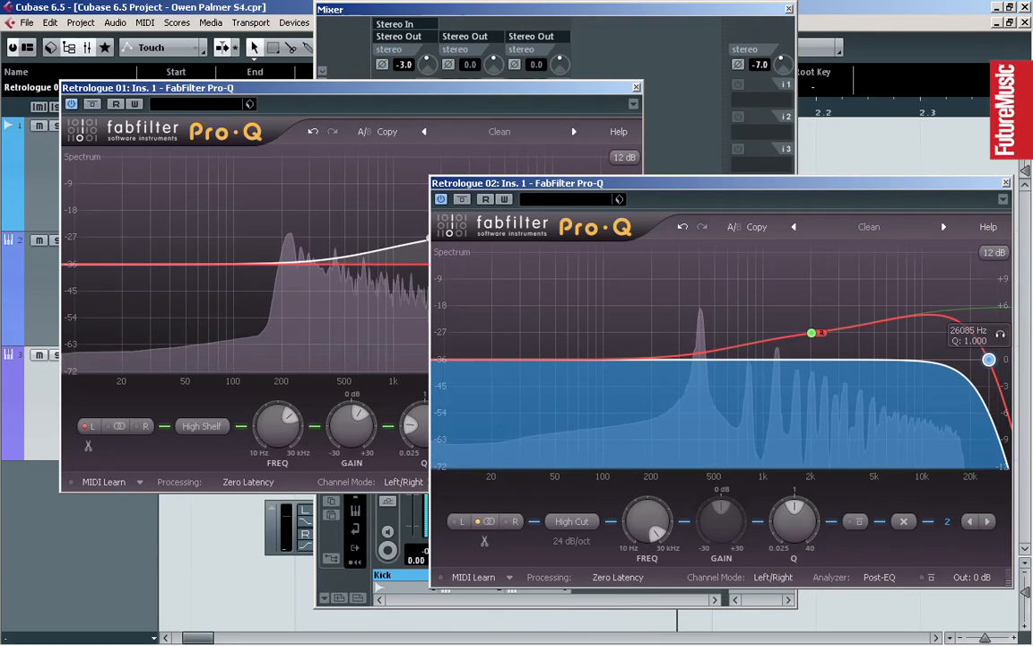
drag(649, 520, 650, 538)
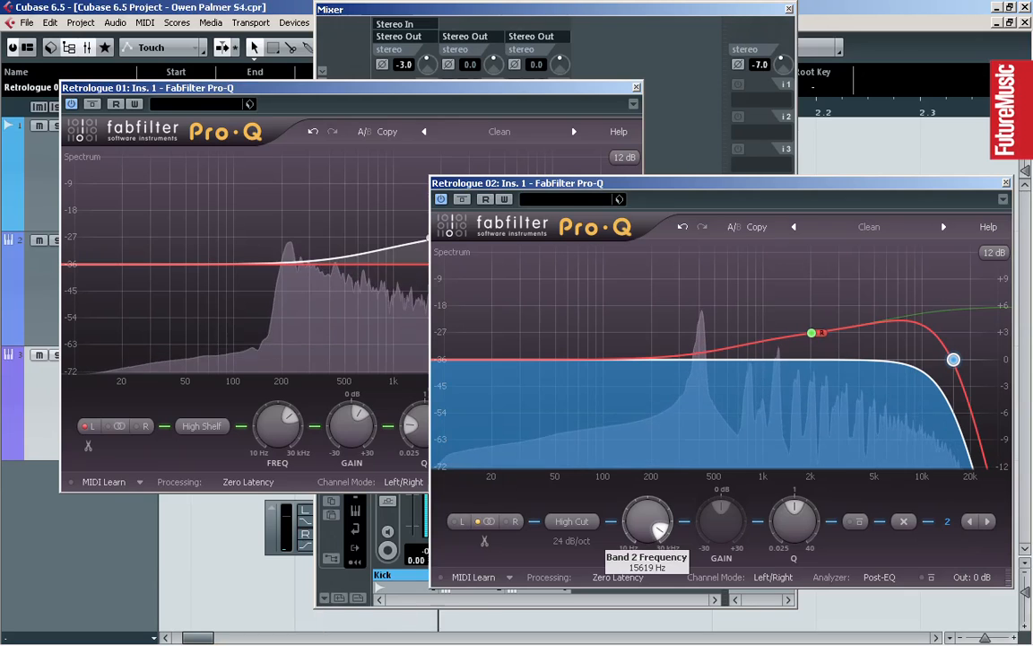
drag(660, 529, 660, 528)
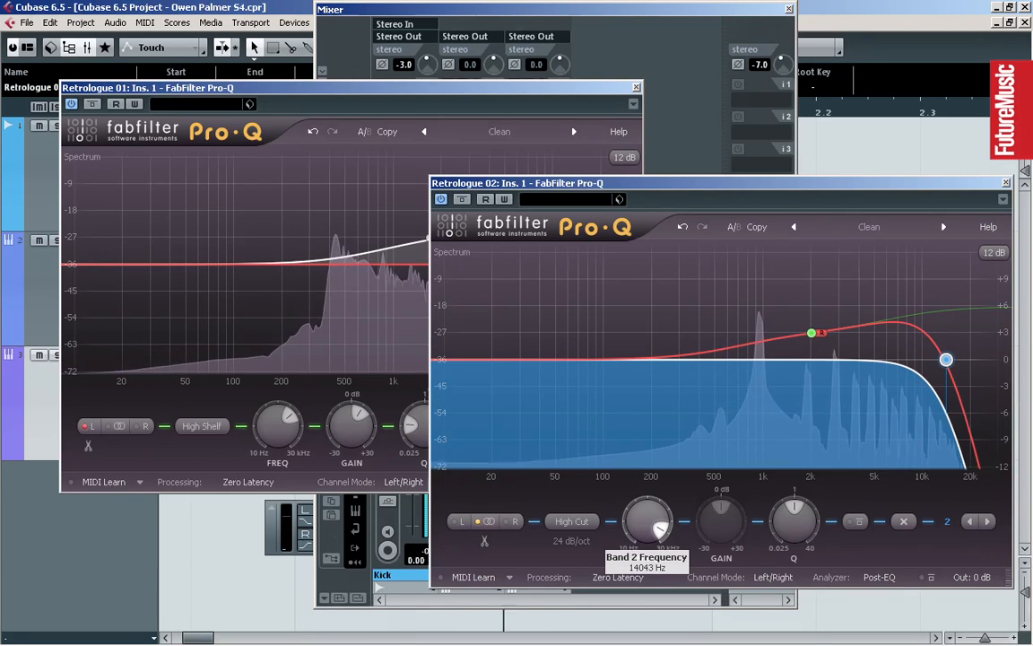